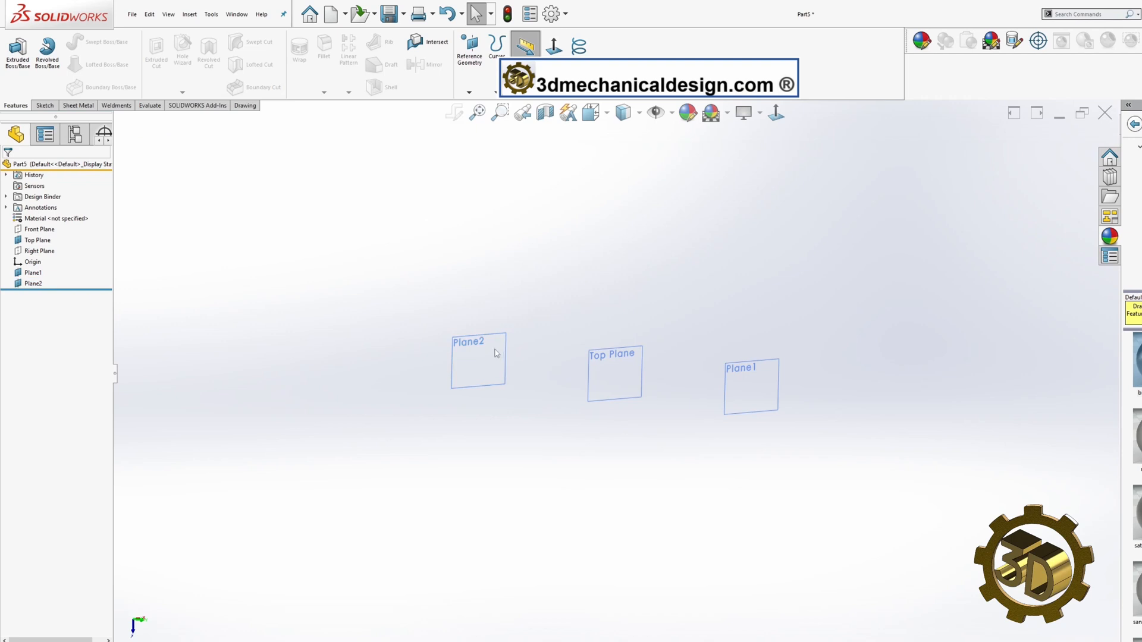
# Step: Start a sketch on Plane2 and draw a circle about 5.76 in in diameter, centred on the origin
pyautogui.click(44, 106)
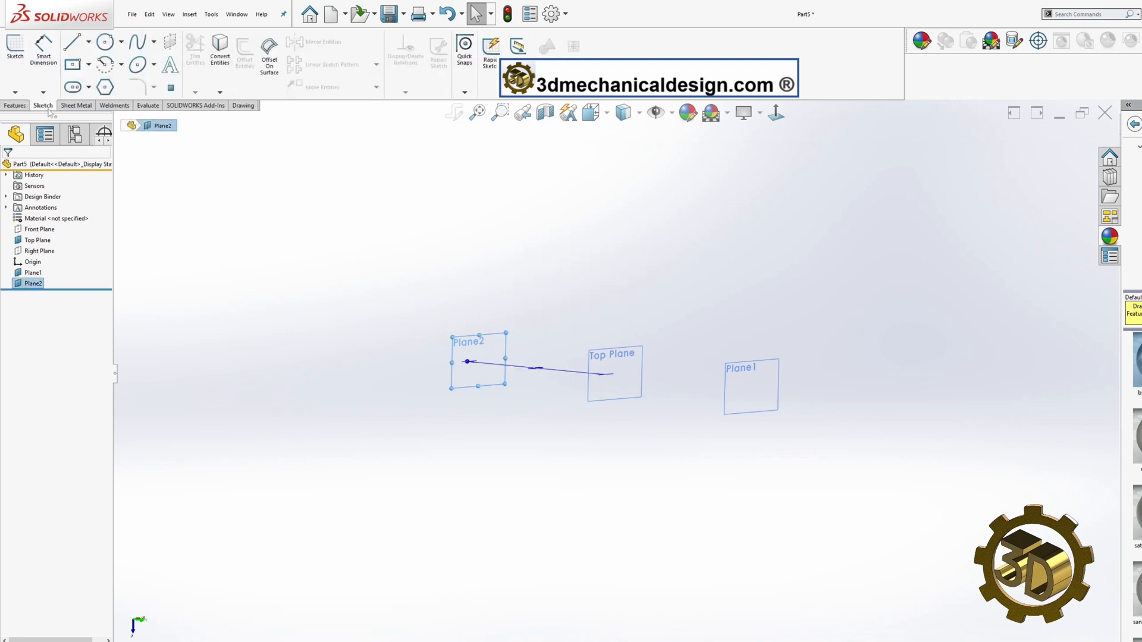
pyautogui.click(15, 48)
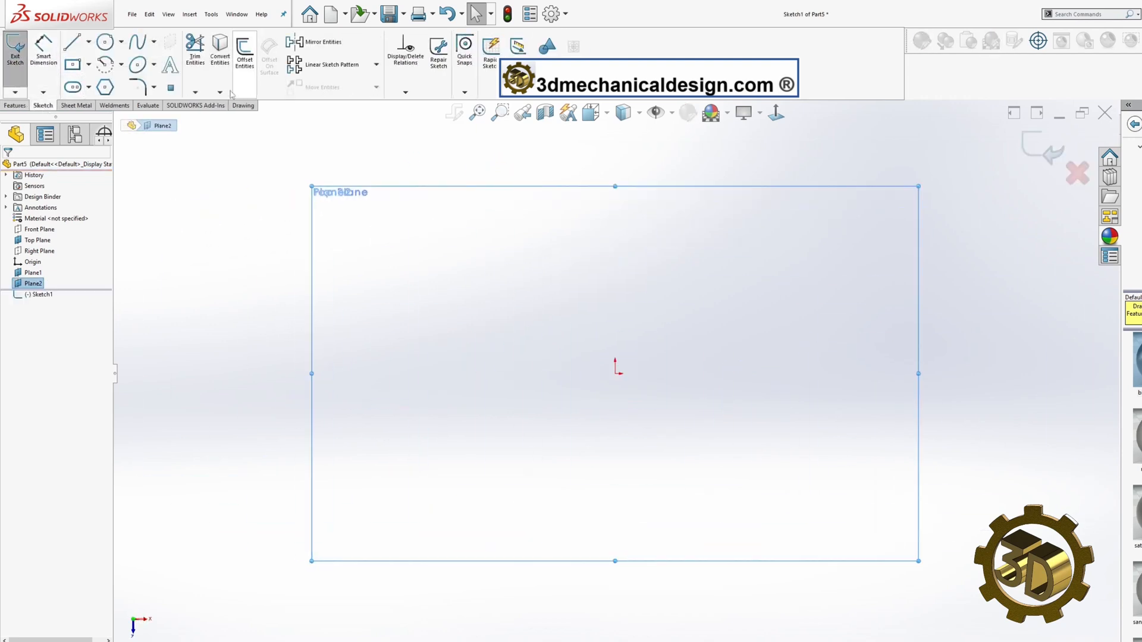
pyautogui.click(105, 41)
pyautogui.click(616, 374)
pyautogui.click(390, 266)
# Step: Dimension the circle's diameter and set it to 28 in
pyautogui.click(38, 45)
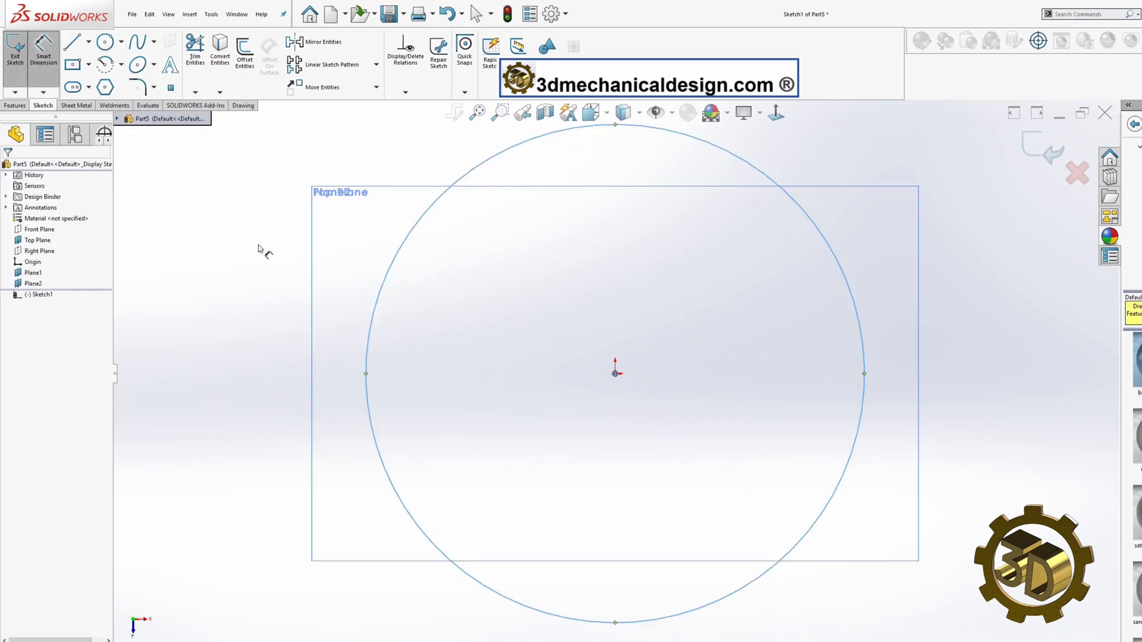
pyautogui.click(376, 302)
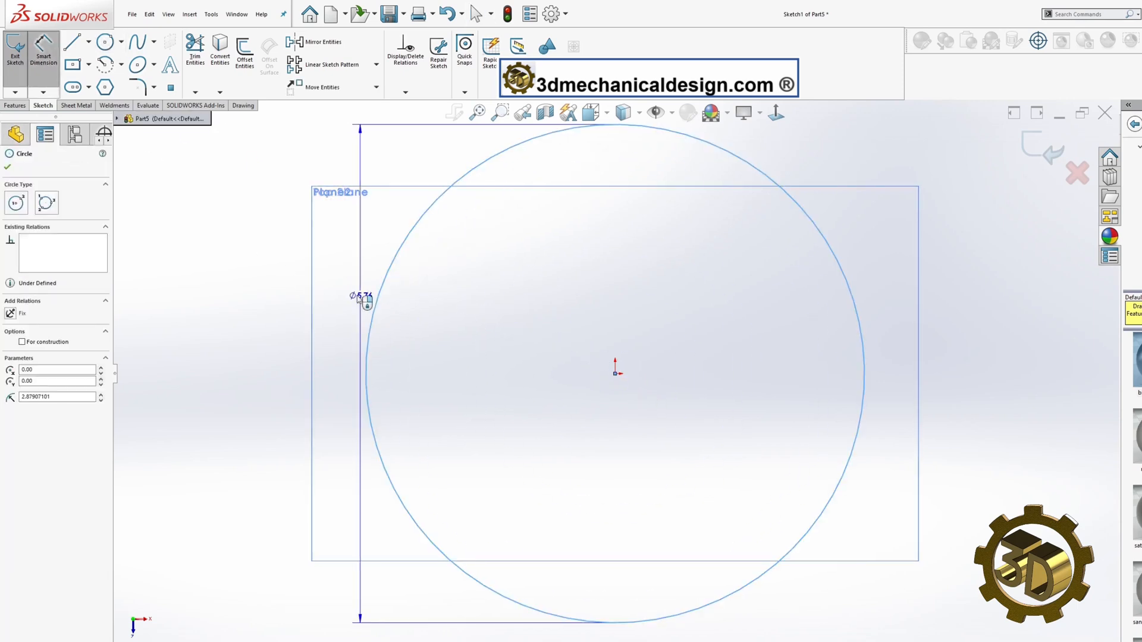
pyautogui.click(333, 298)
pyautogui.write('28')
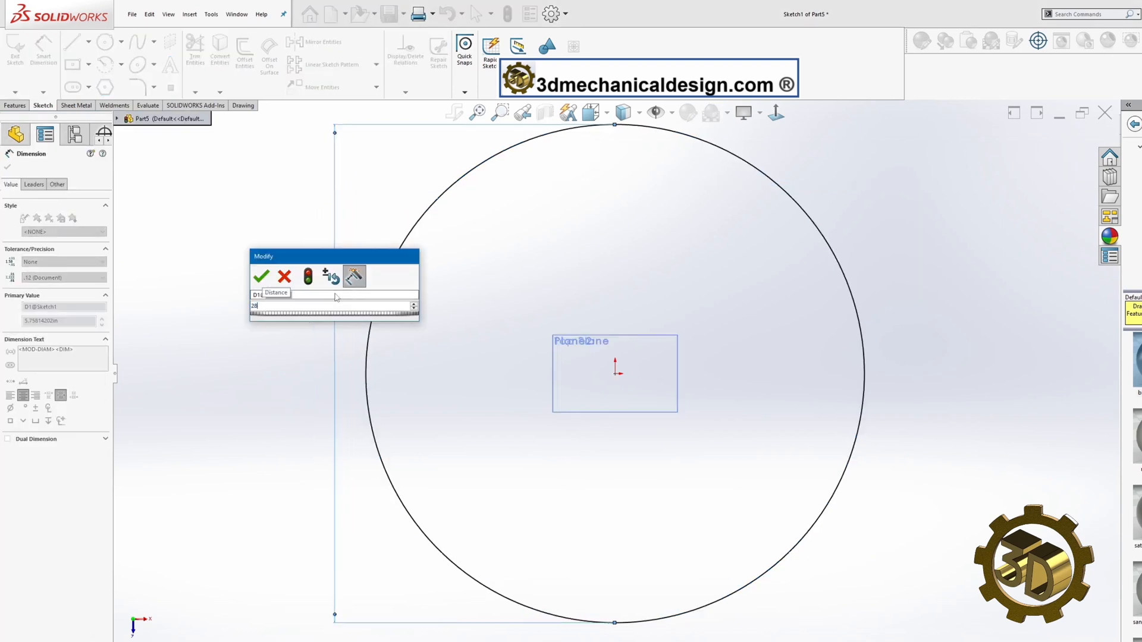
pyautogui.press('Return')
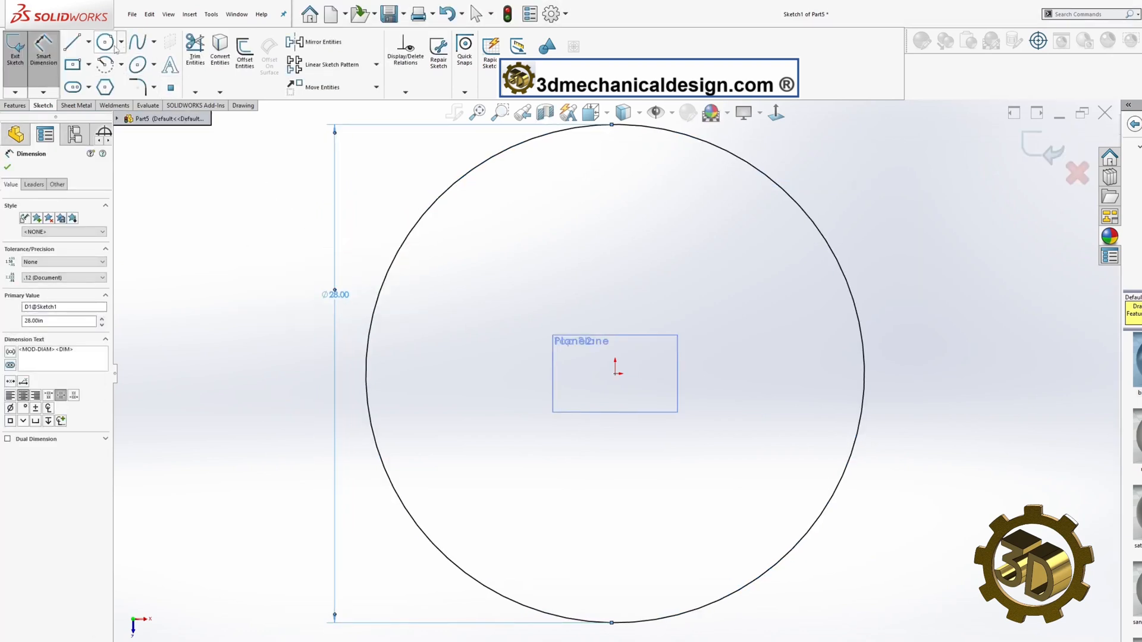
# Step: Offset the 28 in circle outward by 1.5 in
pyautogui.click(245, 54)
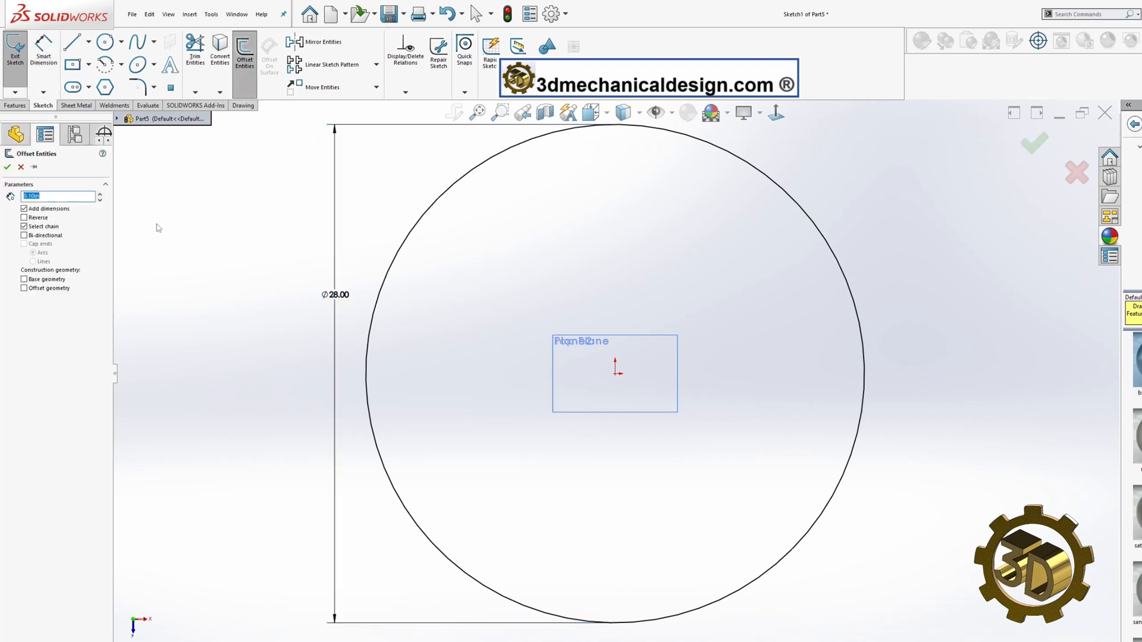
pyautogui.click(389, 270)
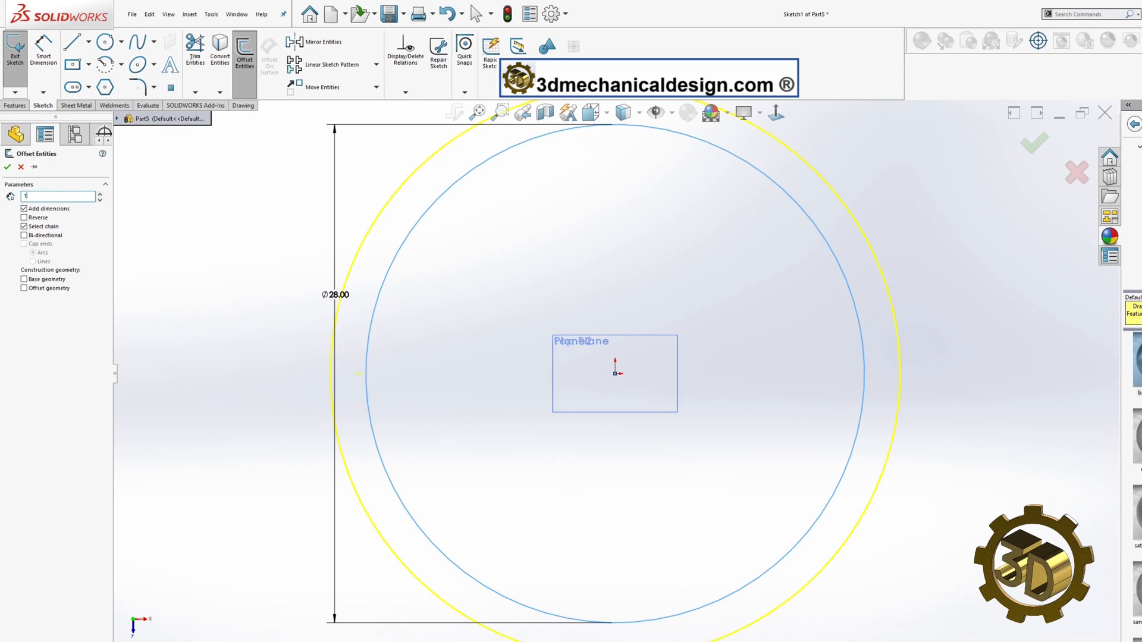
pyautogui.press('Return')
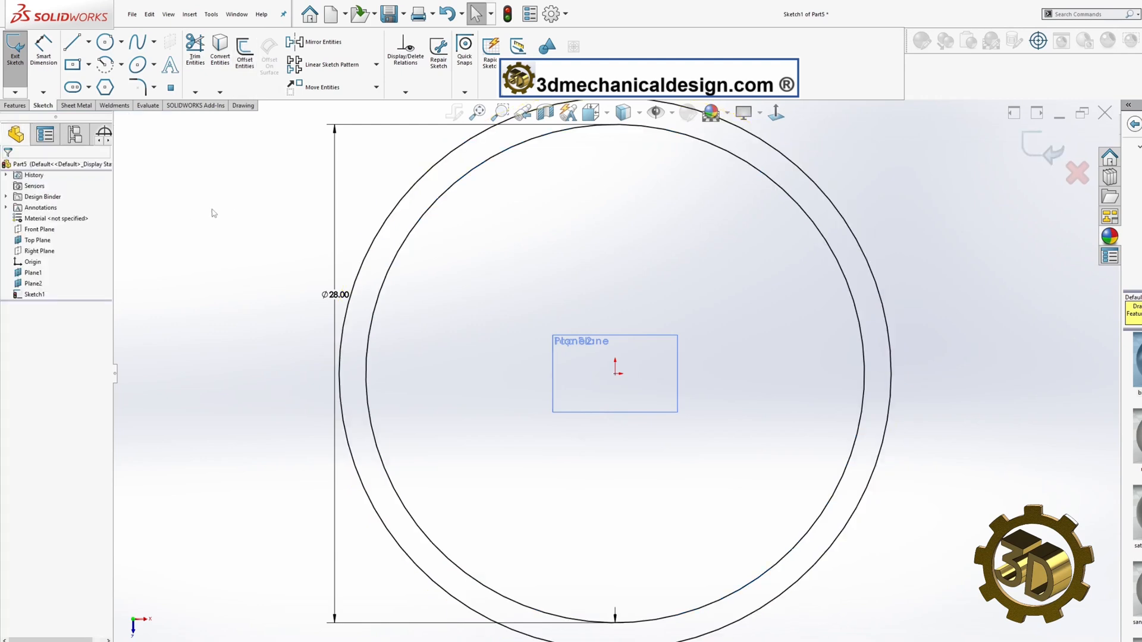
# Step: Draw a construction circle about 14.72 in in radius from the origin, running between the two ring circles
pyautogui.click(106, 42)
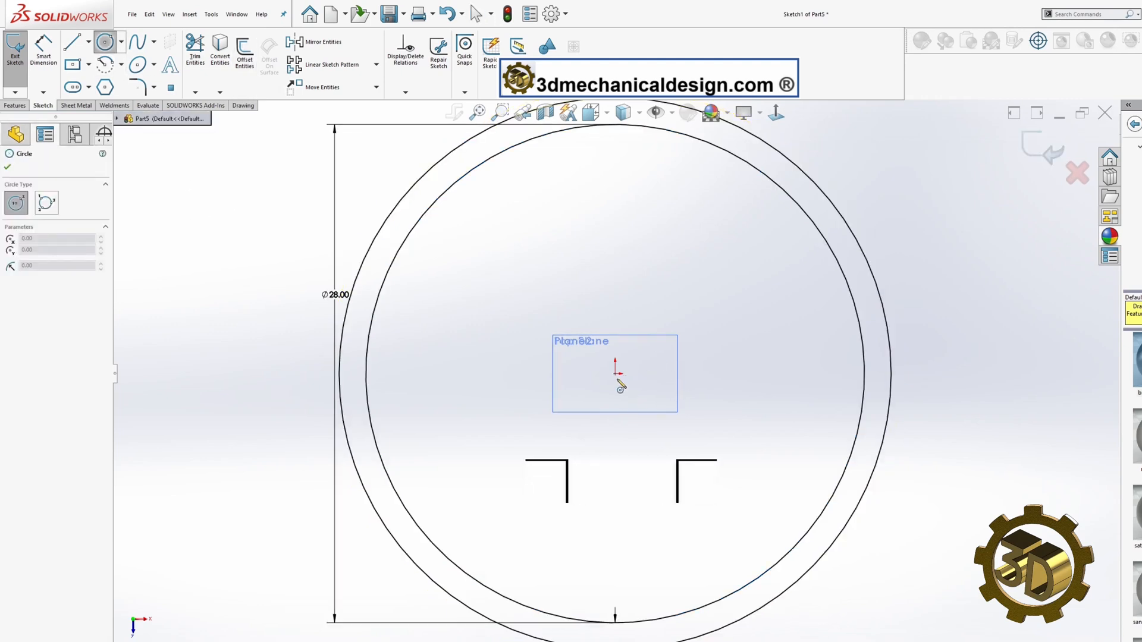
pyautogui.click(615, 372)
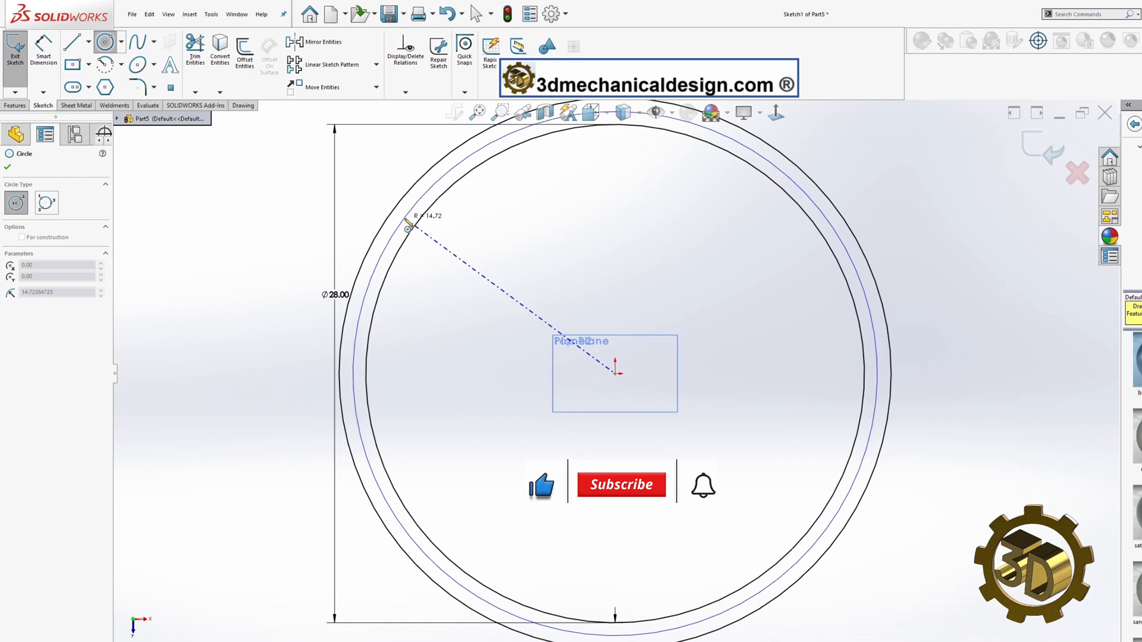
pyautogui.click(405, 224)
pyautogui.click(22, 343)
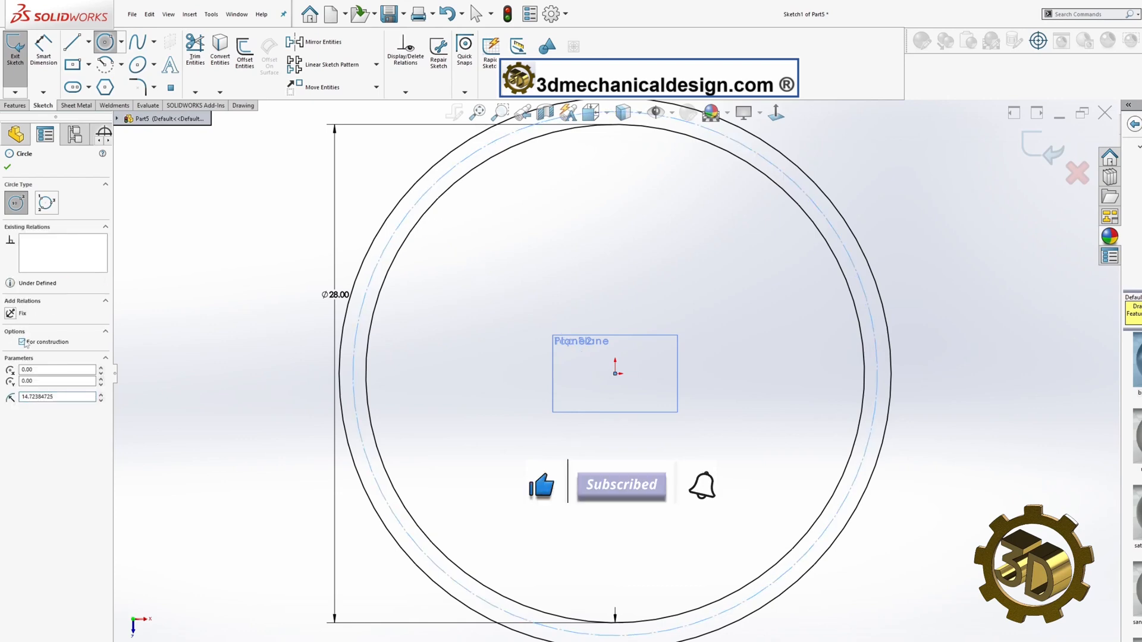
# Step: Dimension the construction circle's diameter and set it to 29.5 in
pyautogui.click(43, 49)
pyautogui.click(405, 236)
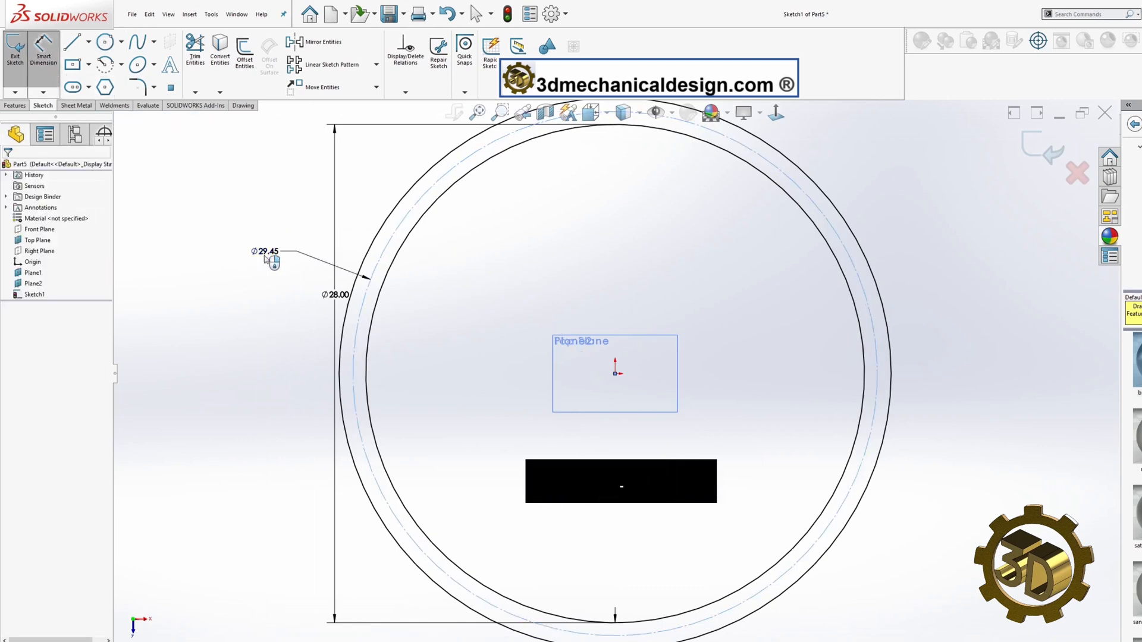
pyautogui.click(238, 350)
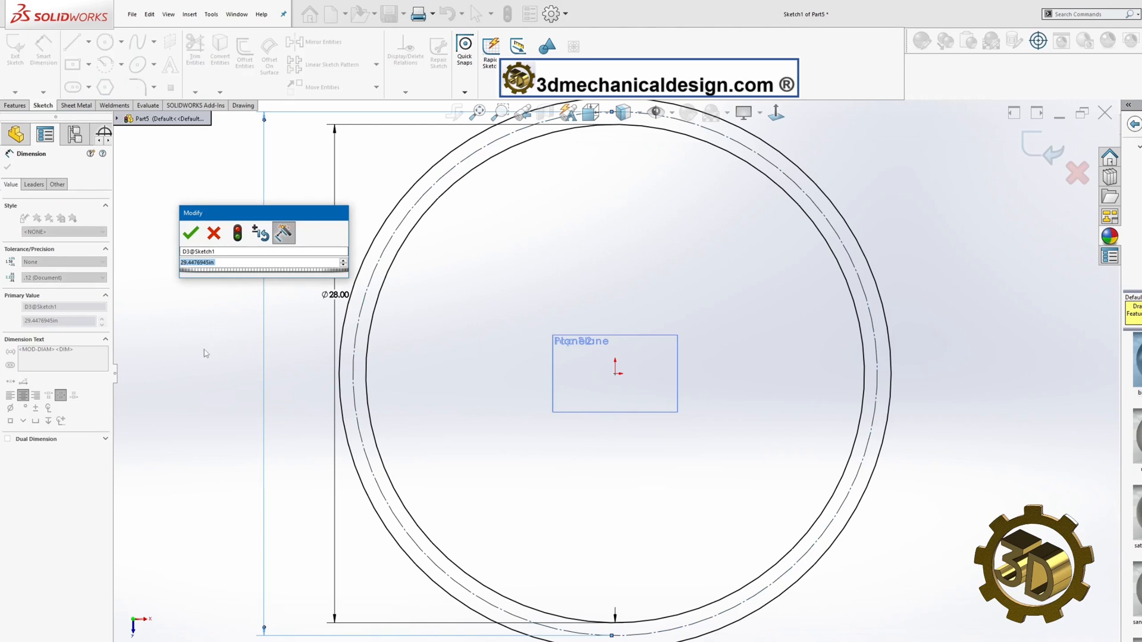
pyautogui.write('29.5')
pyautogui.press('Return')
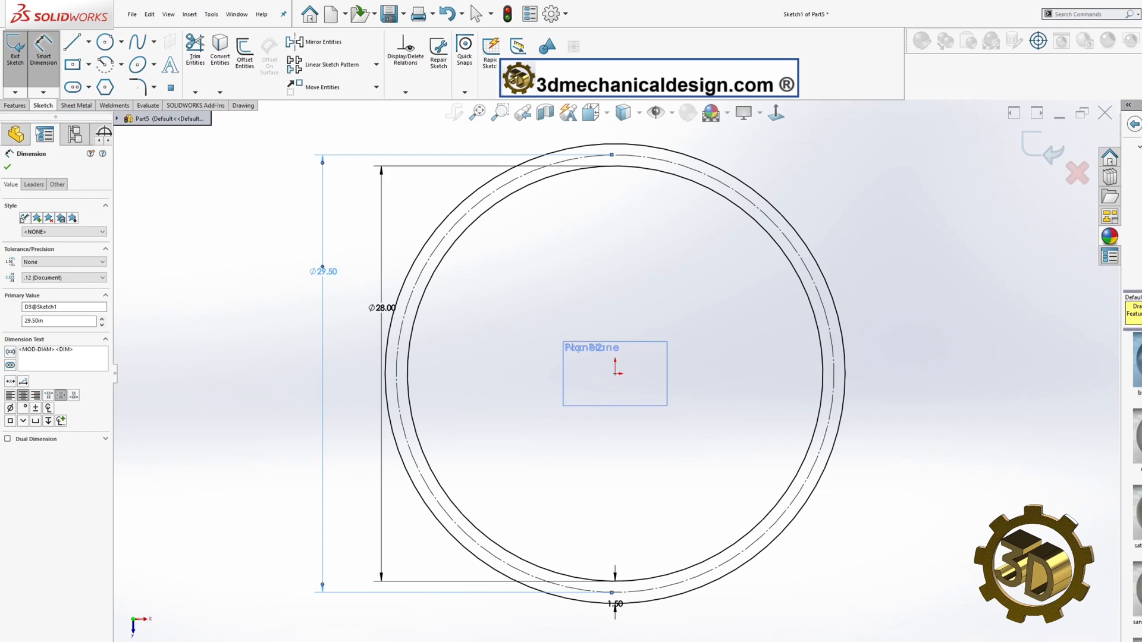
# Step: Extrude the ring profile 0.375 in as a blind boss in the reversed direction, away from the Top Plane
pyautogui.click(15, 106)
pyautogui.click(17, 51)
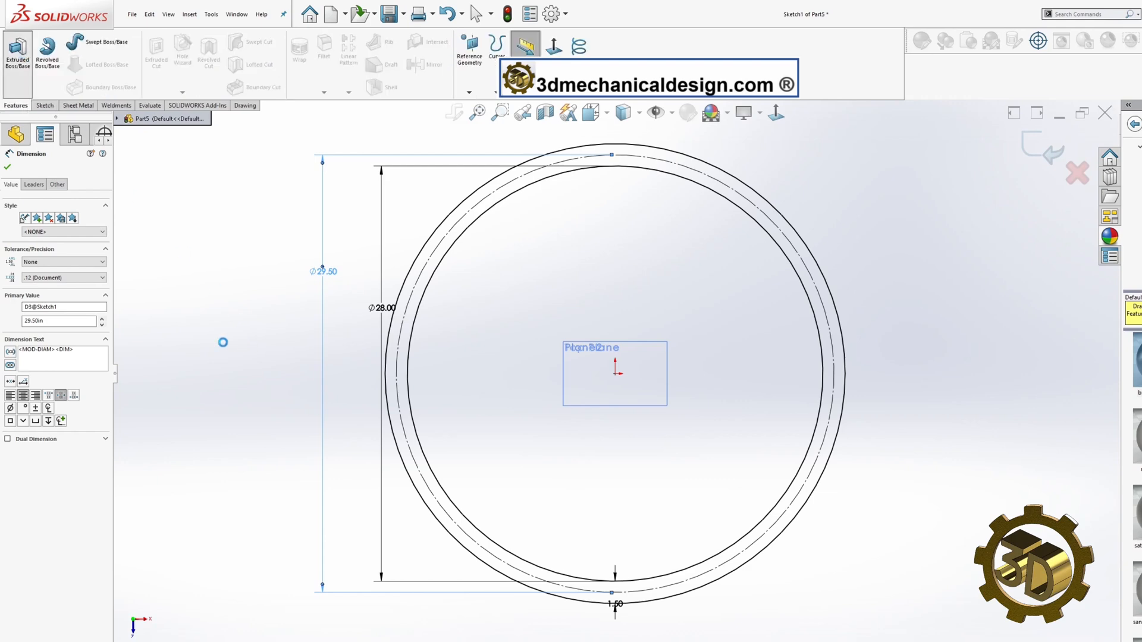
pyautogui.moveTo(213, 343); pyautogui.dragTo(175, 243, button='middle')
pyautogui.click(10, 226)
pyautogui.write('0.375')
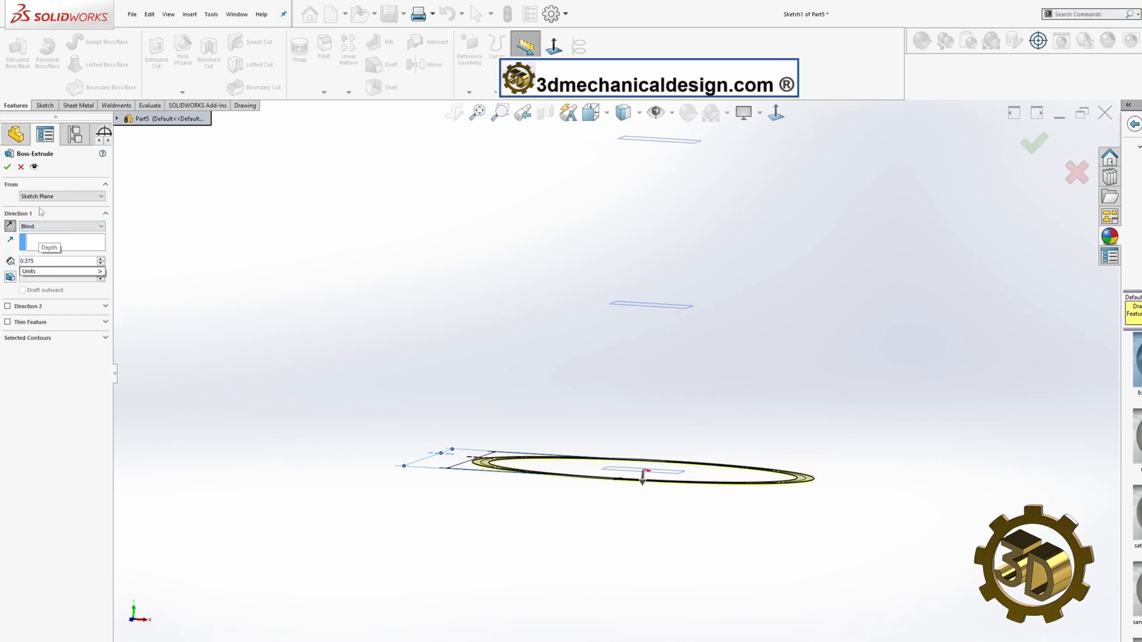
pyautogui.press('Return')
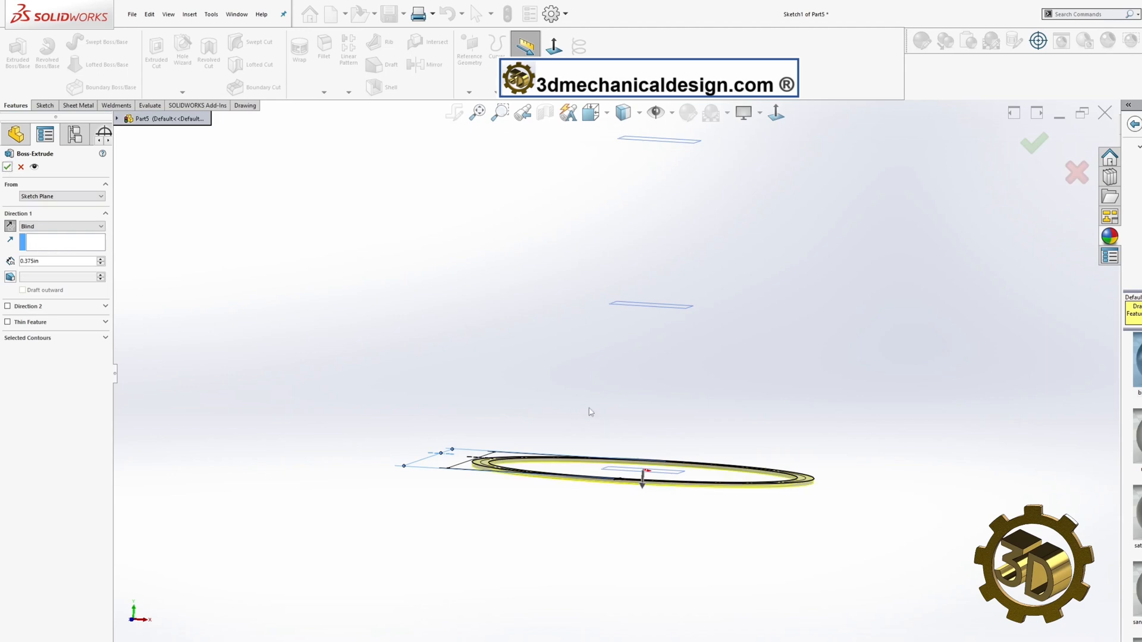
pyautogui.click(7, 168)
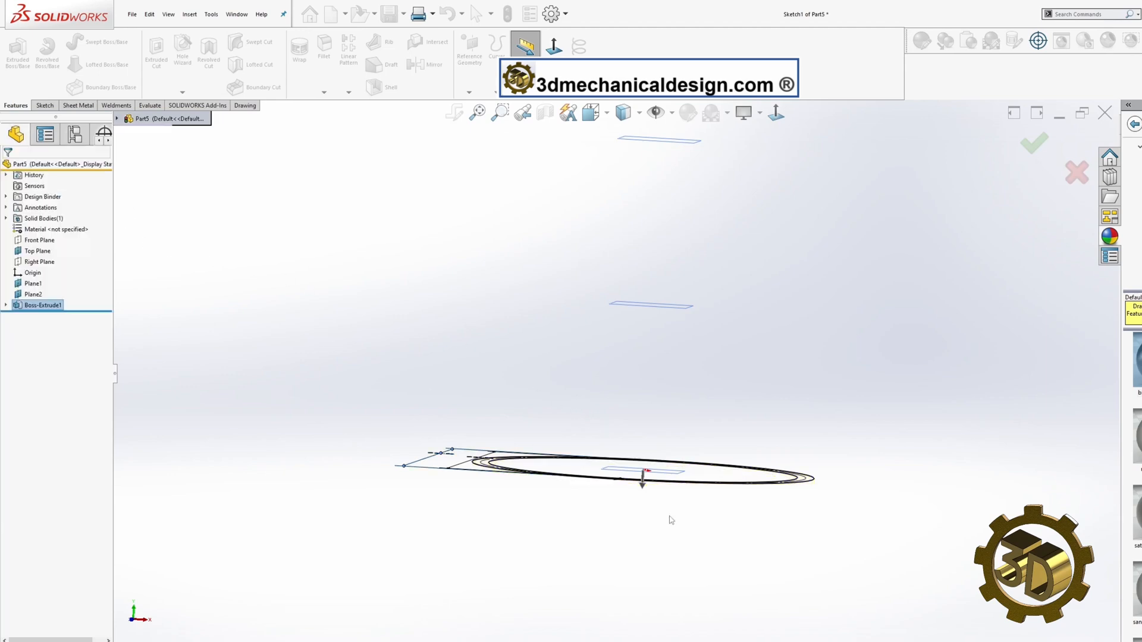
# Step: Create a reference axis at the intersection of the Front Plane and the Right Plane
pyautogui.moveTo(598, 488); pyautogui.dragTo(628, 483, button='middle')
pyautogui.scroll(3, 448, 387)
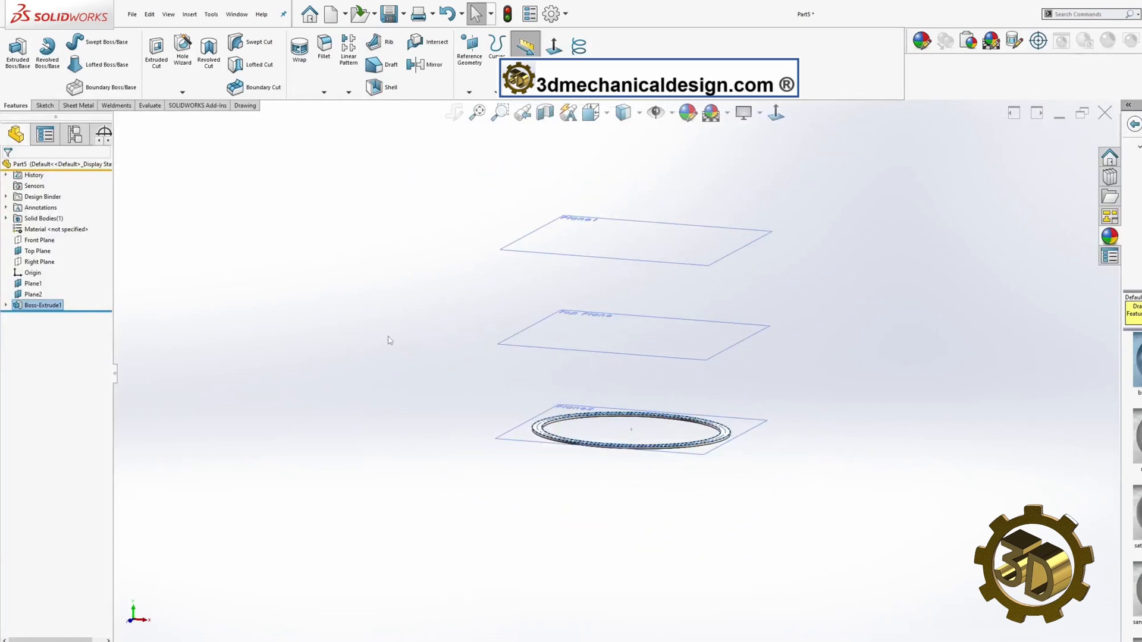
pyautogui.click(40, 240)
pyautogui.keyDown('ctrl'); pyautogui.click(35, 263); pyautogui.keyUp('ctrl')
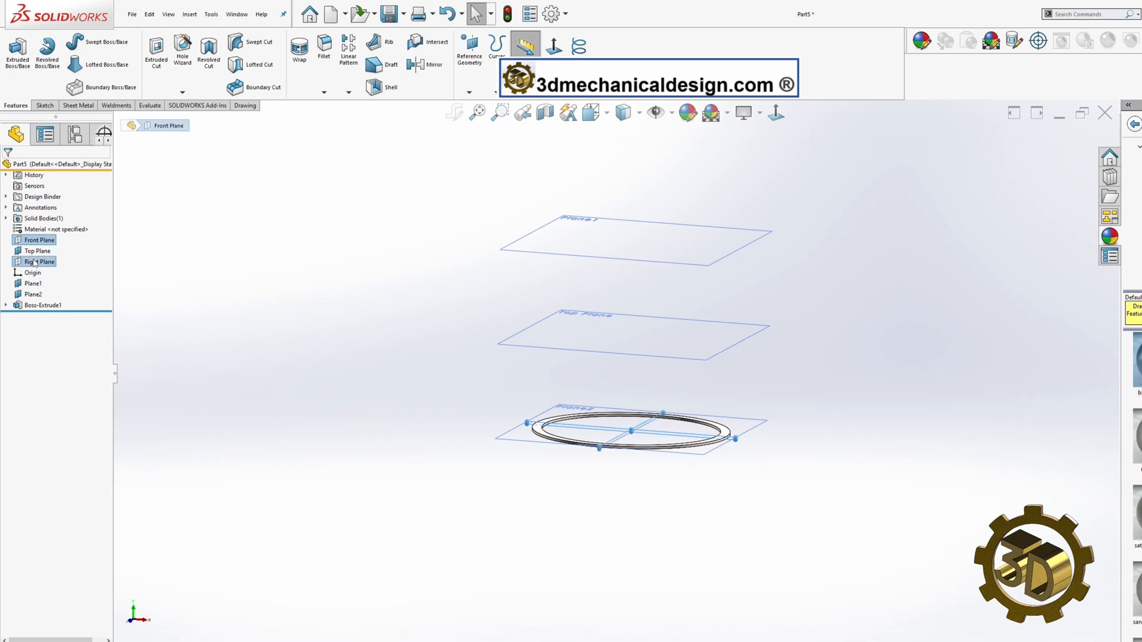
pyautogui.click(463, 94)
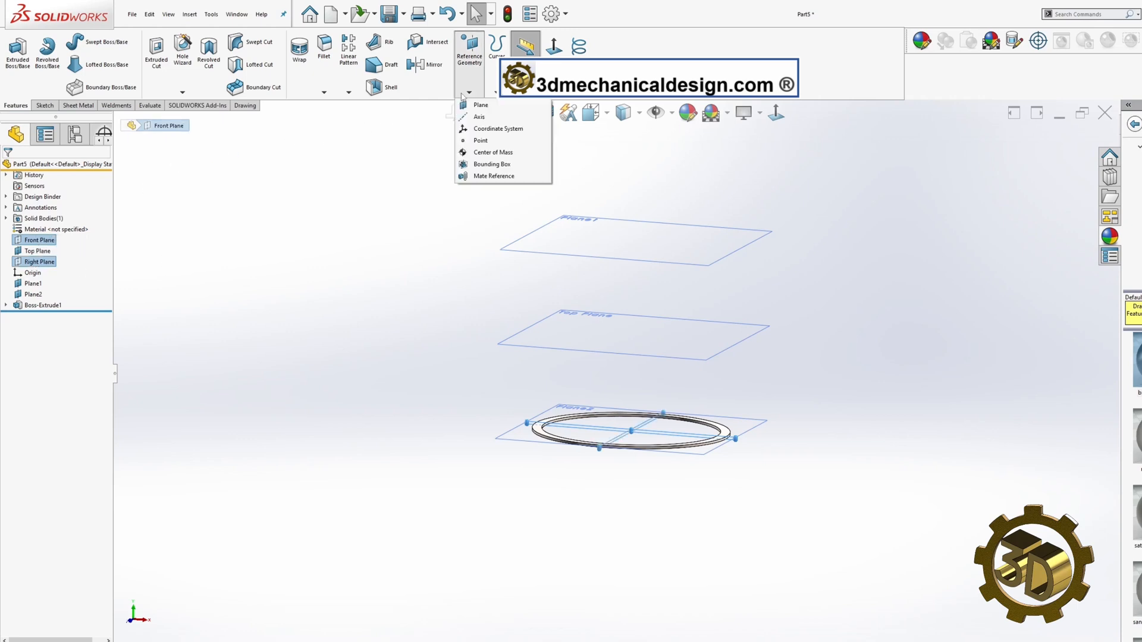
pyautogui.click(479, 117)
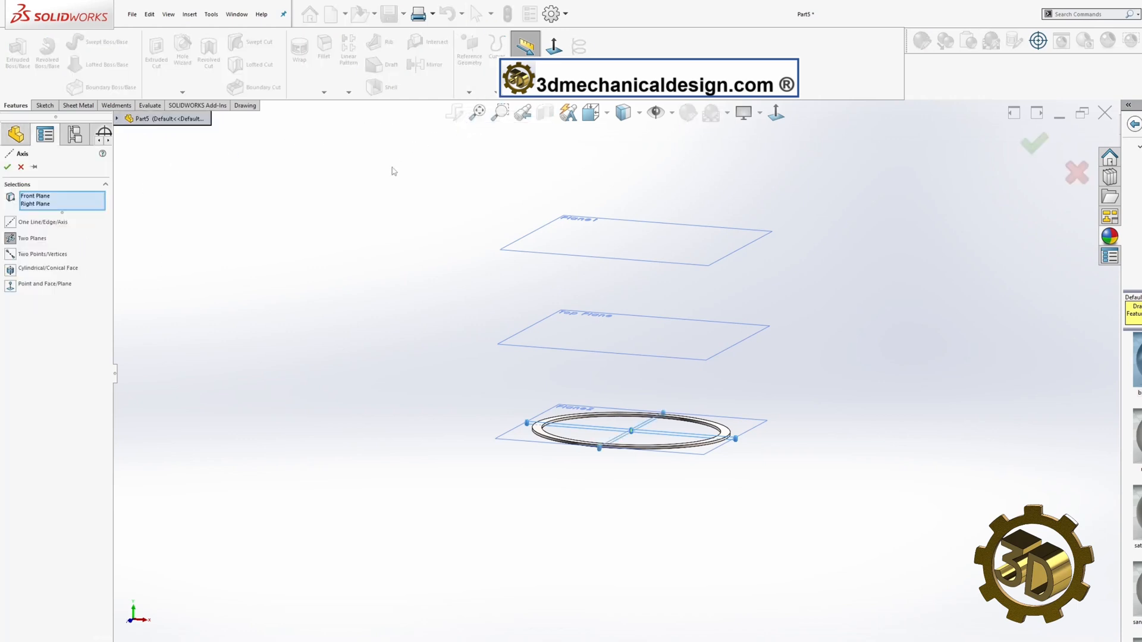
pyautogui.click(8, 167)
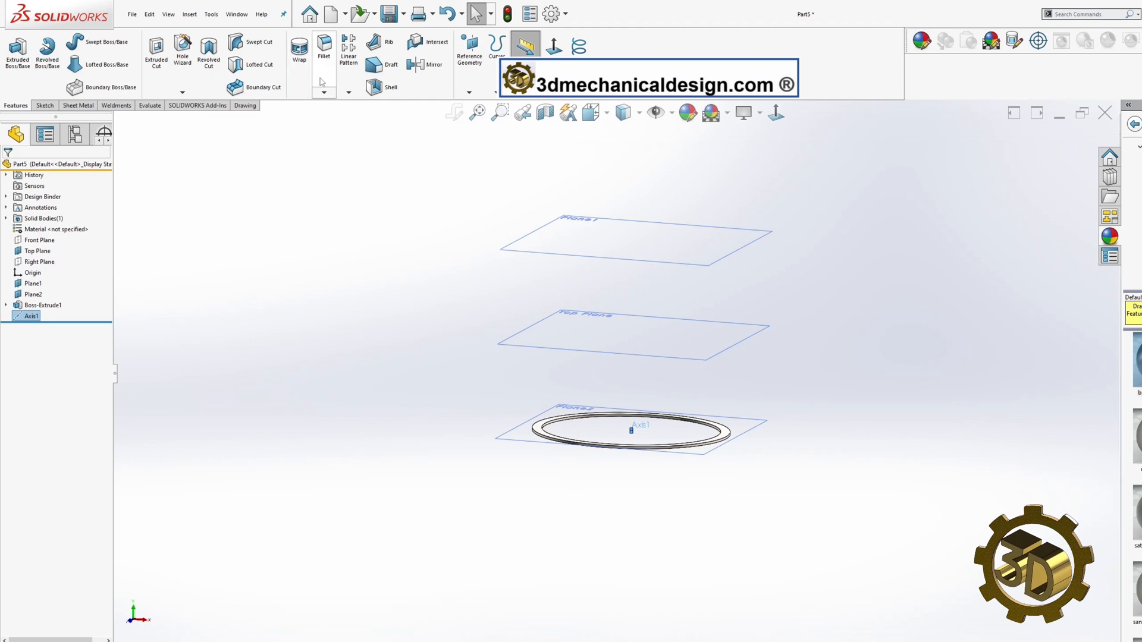
# Step: Create a linear pattern of the ring body along Axis1 towards Plane1, with 30 in spacing and 2 instances
pyautogui.click(349, 92)
pyautogui.click(373, 104)
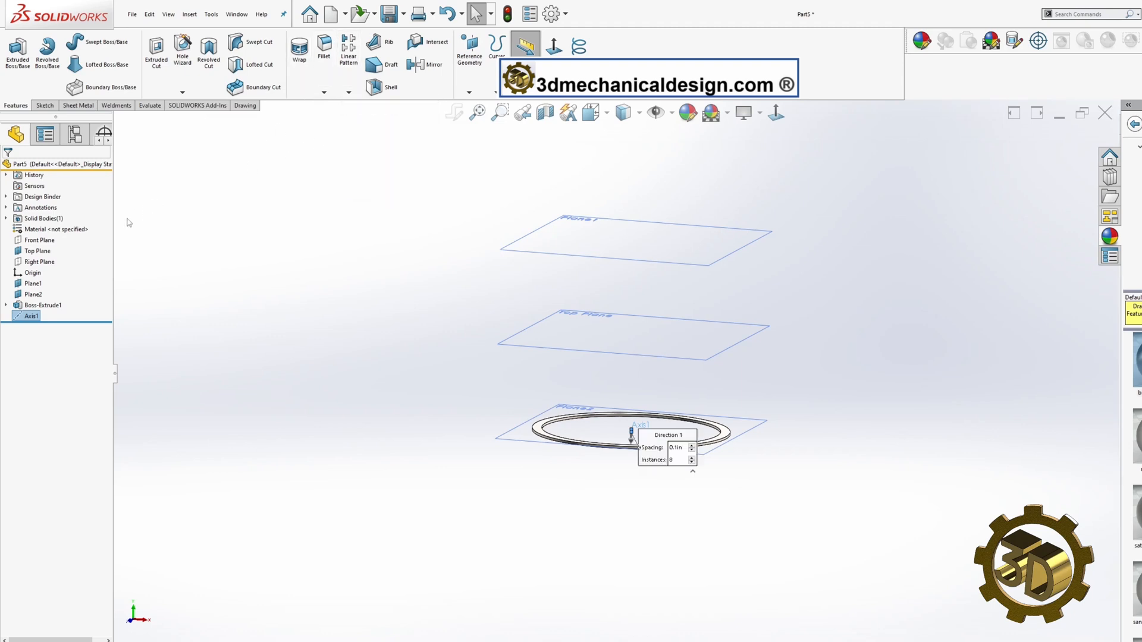
pyautogui.write('30')
pyautogui.click(104, 185)
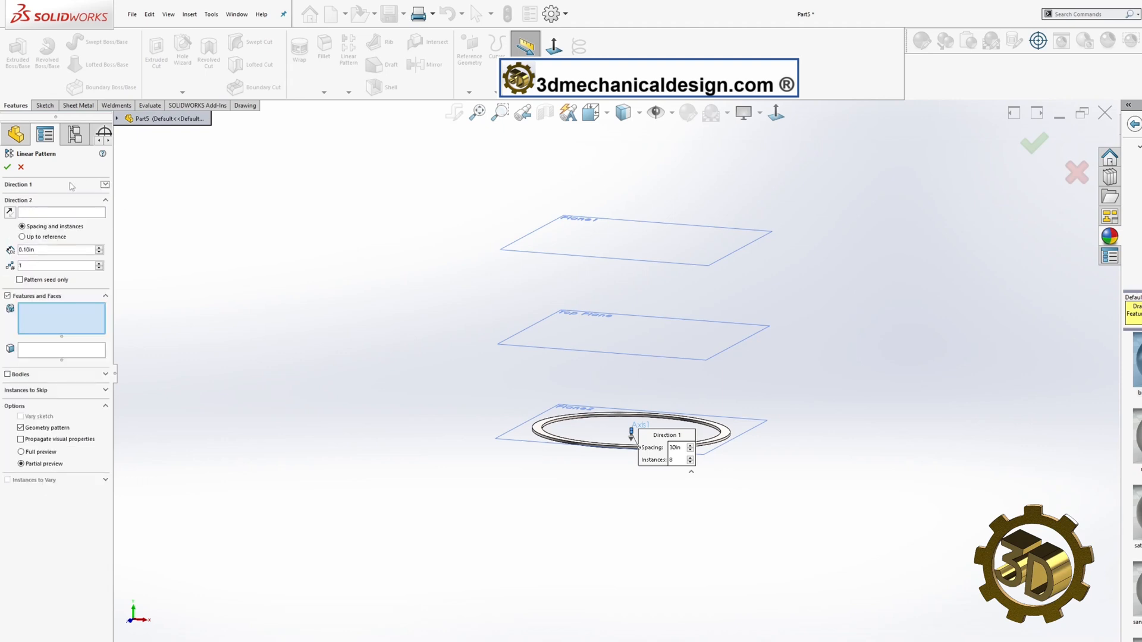
pyautogui.click(105, 185)
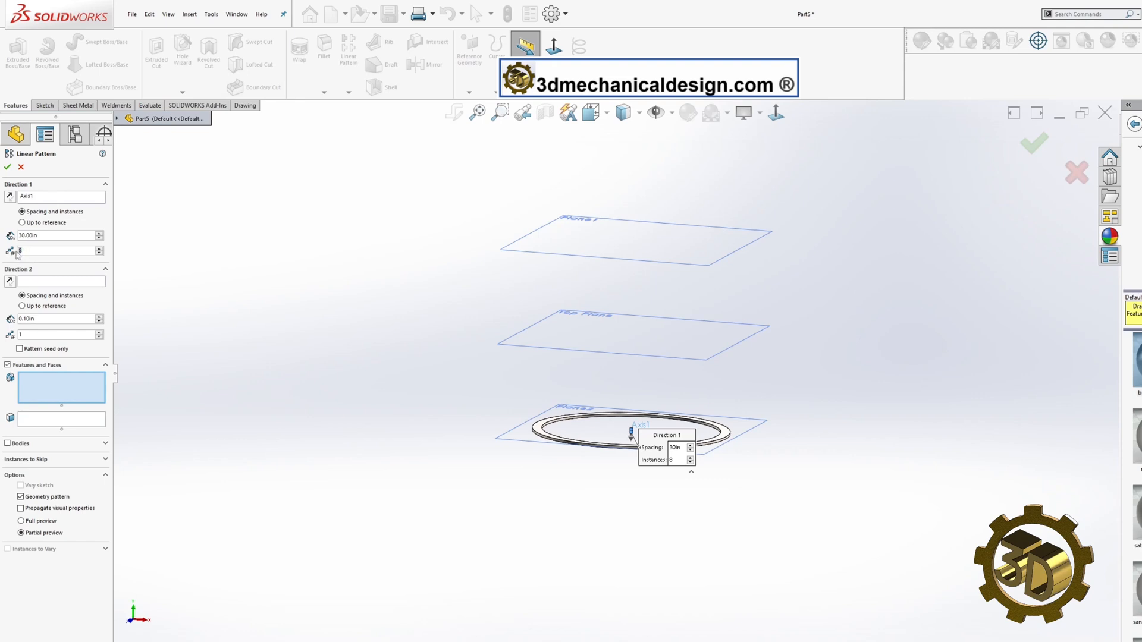
pyautogui.write('2')
pyautogui.click(8, 443)
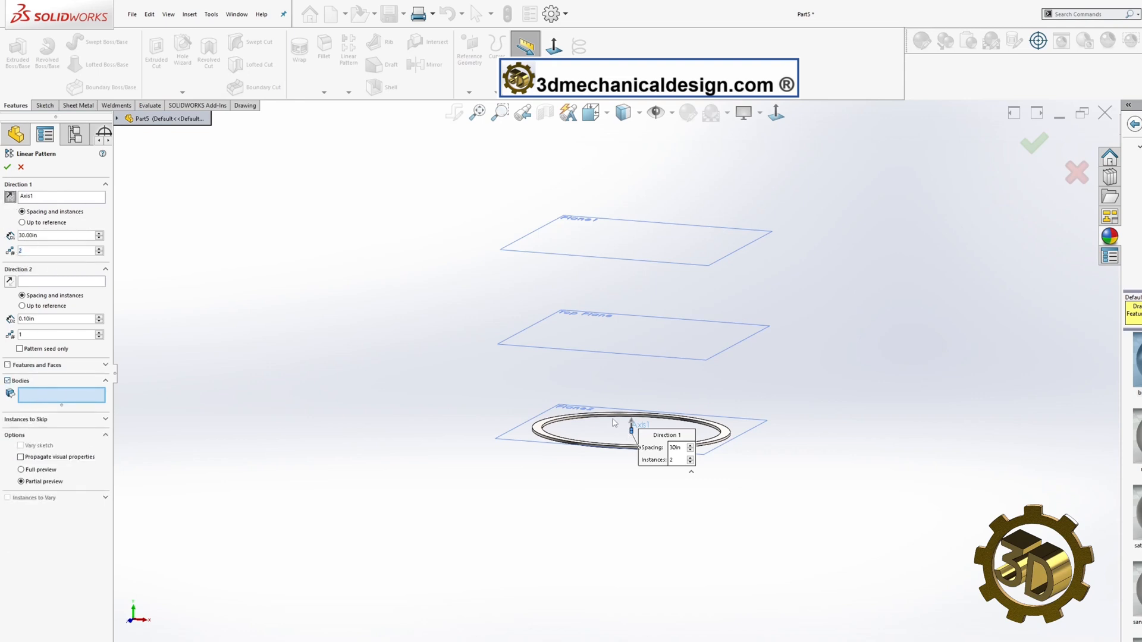
pyautogui.click(548, 428)
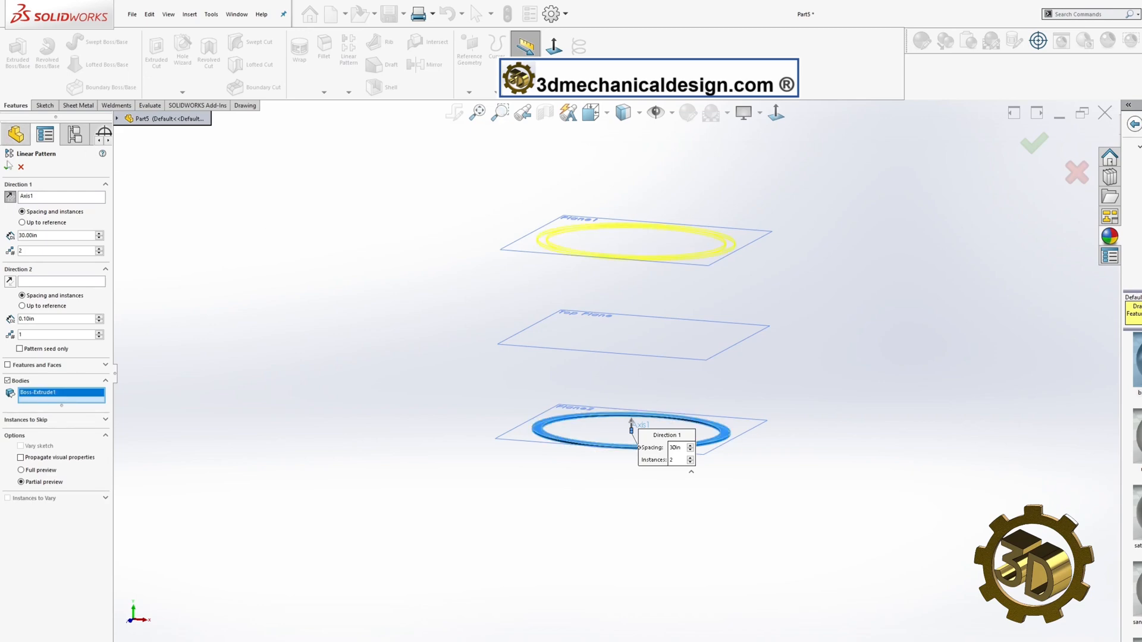
pyautogui.click(8, 168)
# Step: Start a sketch on the underside of the upper ring and draw a circle near the origin, about 29.68 in in diameter
pyautogui.moveTo(655, 258); pyautogui.dragTo(648, 164, button='middle')
pyautogui.scroll(-4, 718, 206)
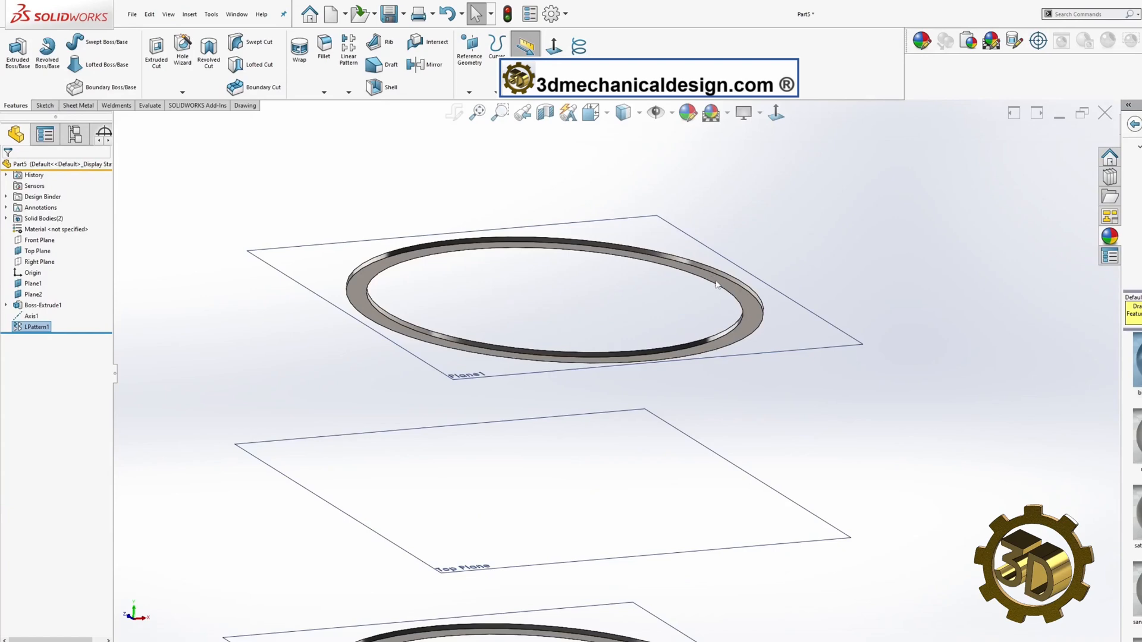
pyautogui.click(714, 280)
pyautogui.click(45, 106)
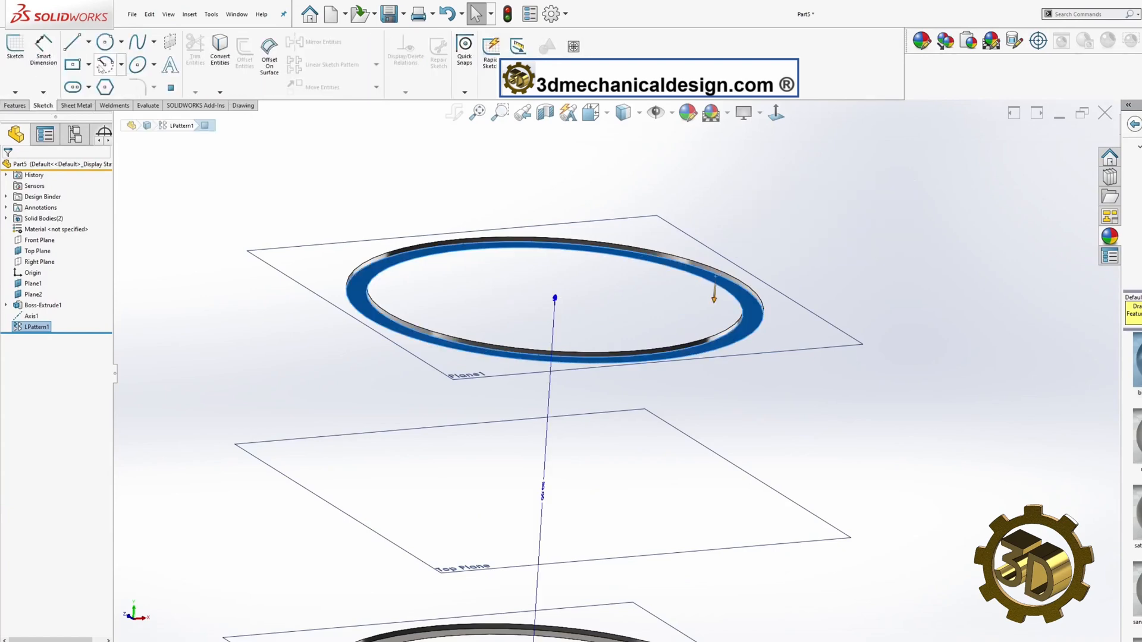
pyautogui.click(15, 48)
pyautogui.click(105, 41)
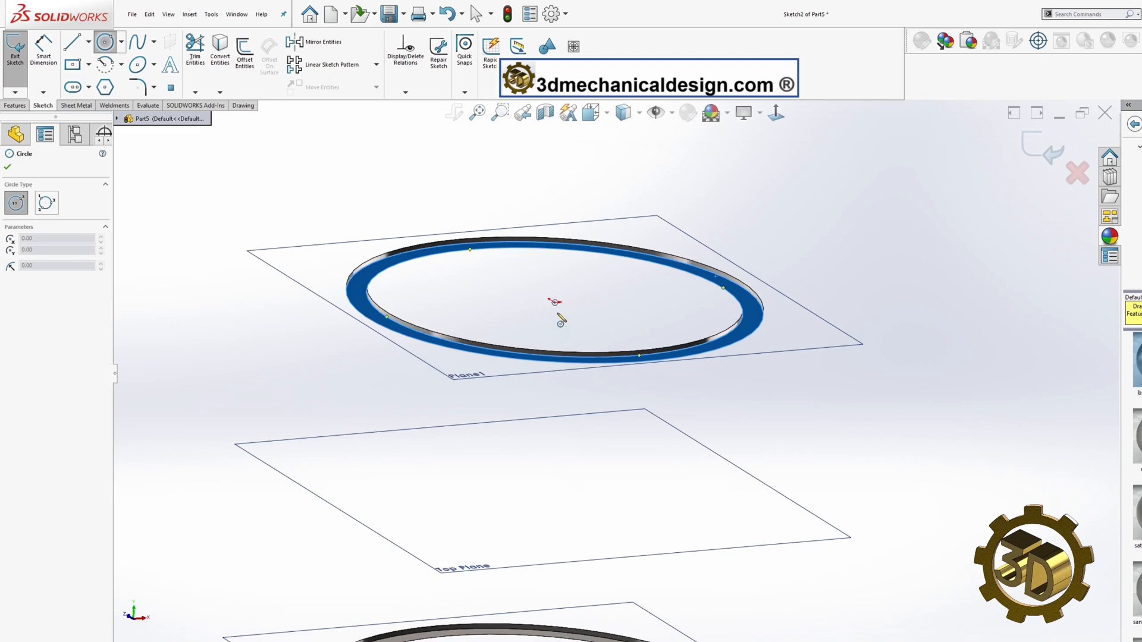
pyautogui.click(555, 302)
pyautogui.click(388, 273)
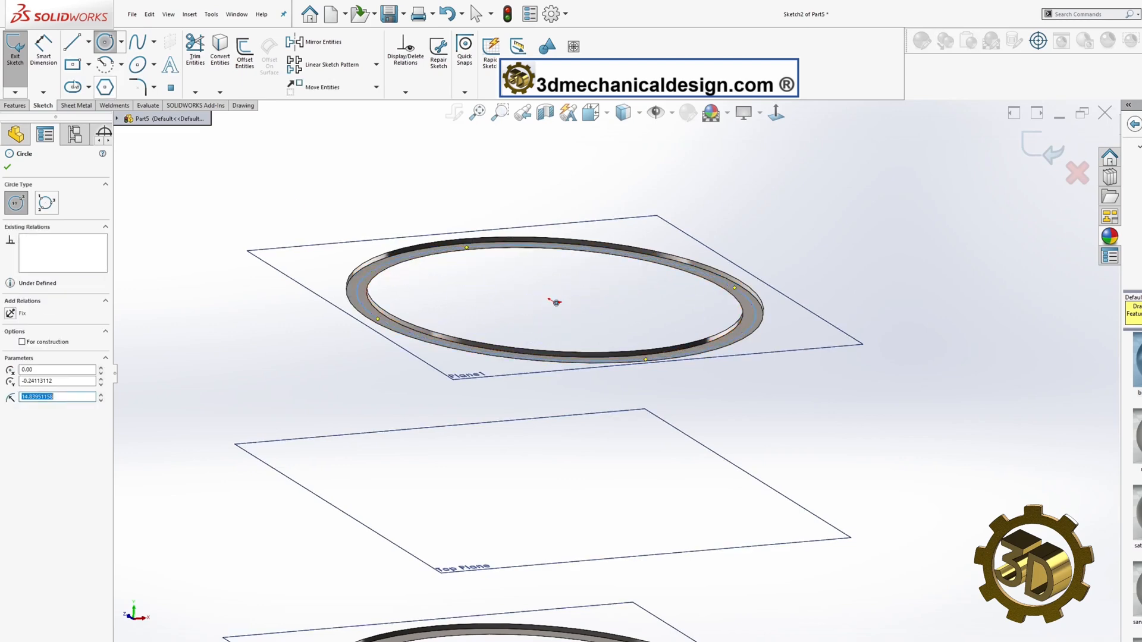
pyautogui.press('Escape')
# Step: Dimension the diameter of the circle on the underside of the upper ring as 29.5 in
pyautogui.click(53, 62)
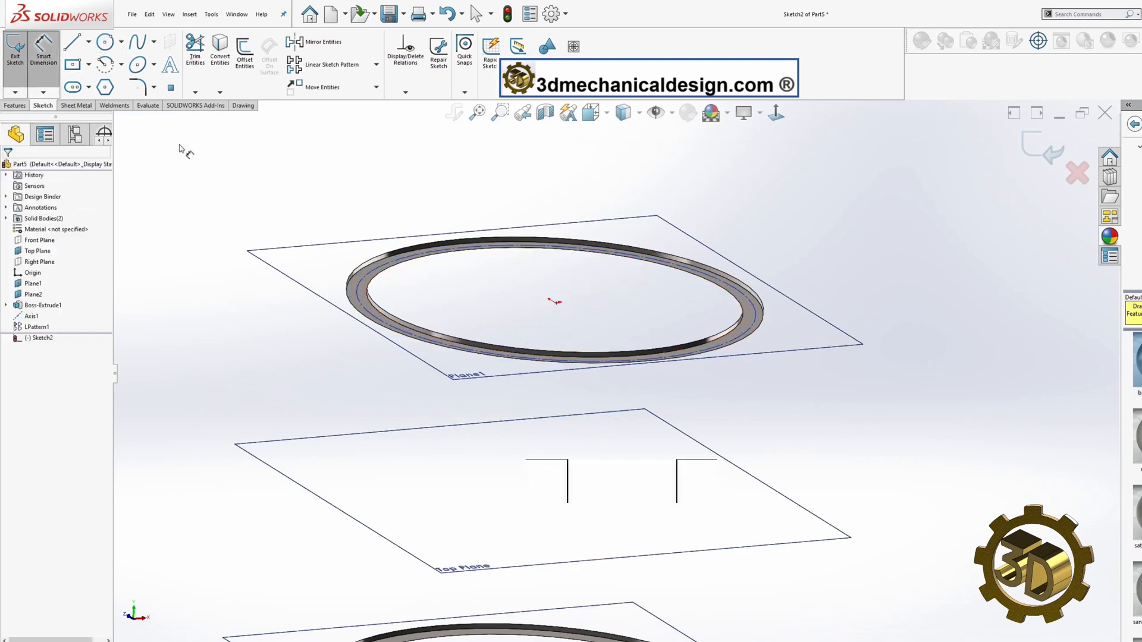
pyautogui.click(362, 280)
pyautogui.click(279, 332)
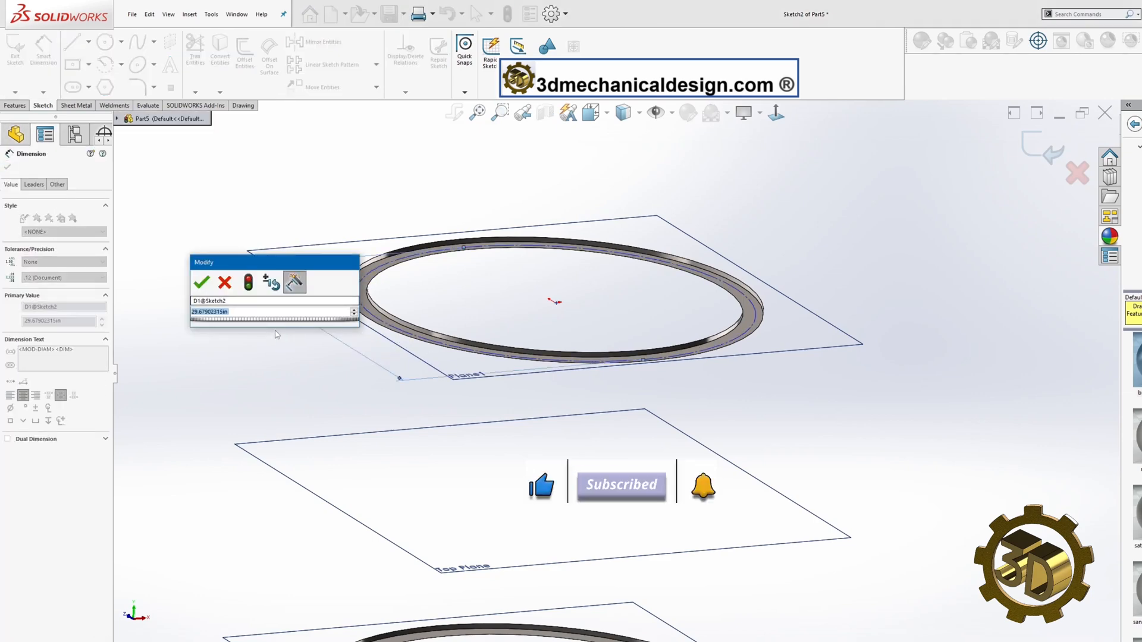
pyautogui.write('29.5')
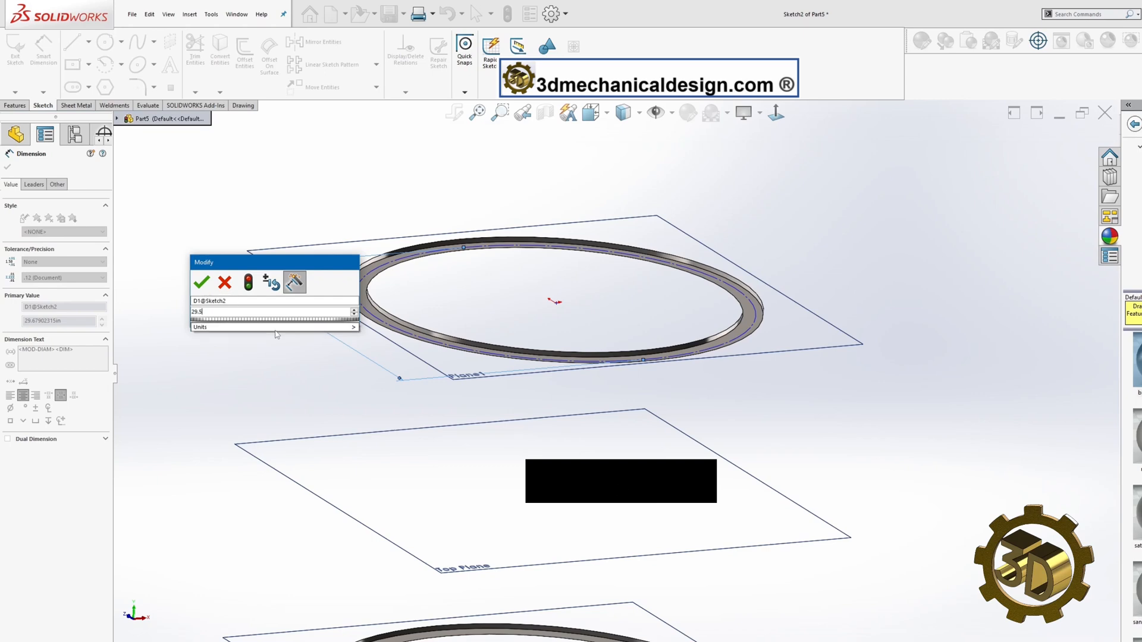
pyautogui.press('Return')
pyautogui.click(7, 168)
# Step: Exit the circle sketch and start a new 3D sketch
pyautogui.scroll(6, 622, 360)
pyautogui.moveTo(622, 363)
pyautogui.mouseDown(button='middle')
pyautogui.moveTo(617, 429)
pyautogui.moveTo(543, 502)
pyautogui.moveTo(631, 362)
pyautogui.moveTo(619, 383)
pyautogui.moveTo(625, 439)
pyautogui.mouseUp(button='middle')
pyautogui.click(39, 240)
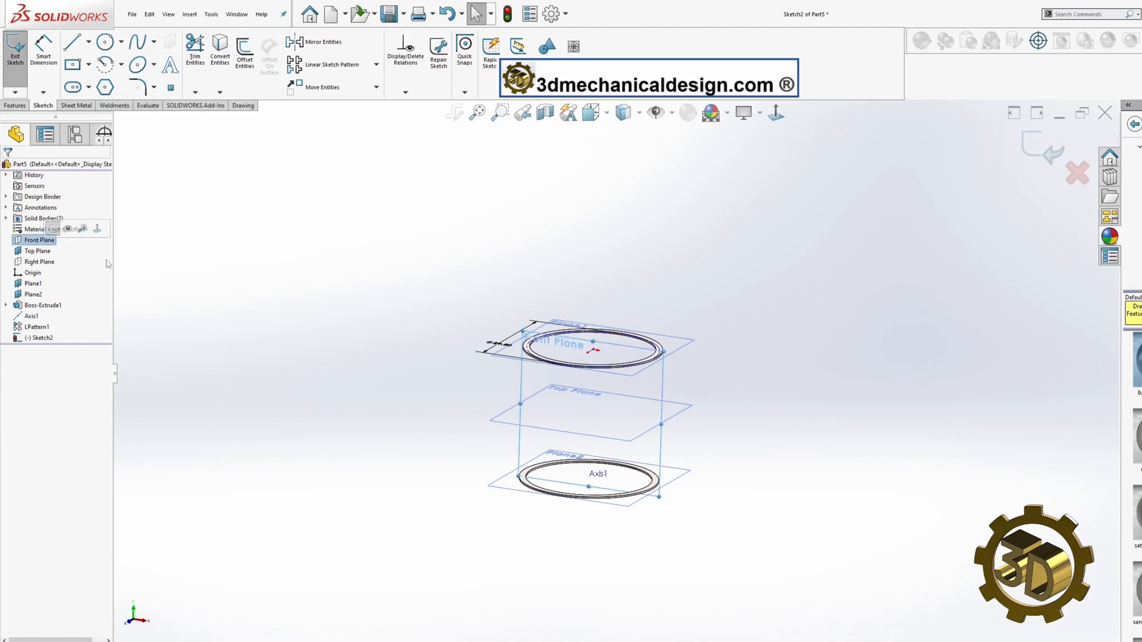
pyautogui.click(776, 114)
pyautogui.scroll(4, 766, 209)
pyautogui.moveTo(762, 247); pyautogui.dragTo(758, 207, button='middle')
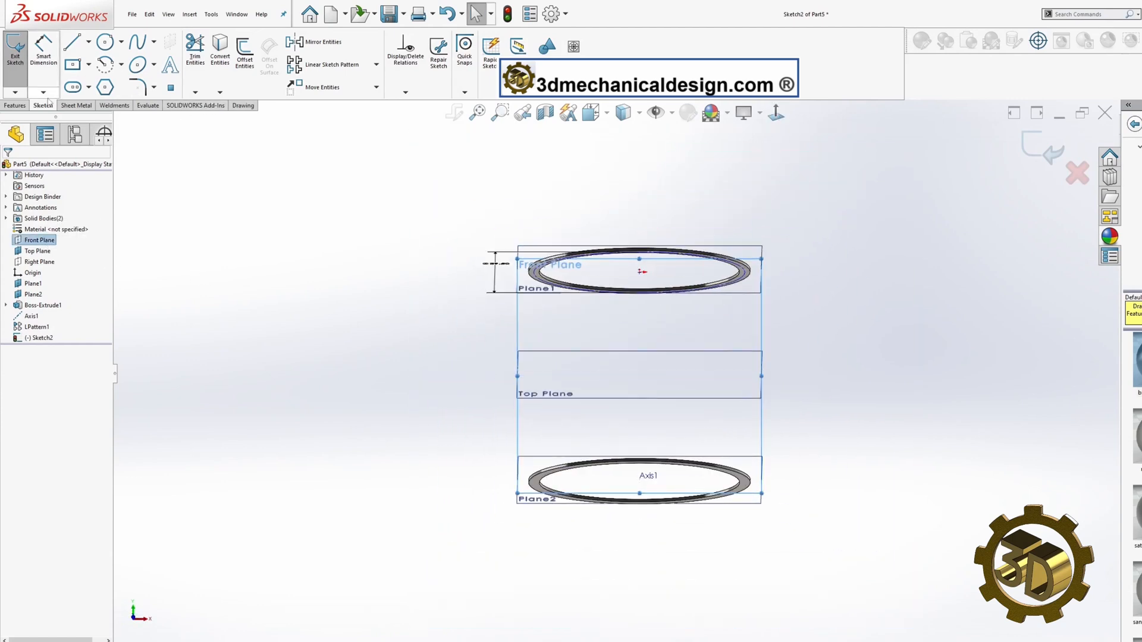
pyautogui.click(15, 93)
pyautogui.click(24, 105)
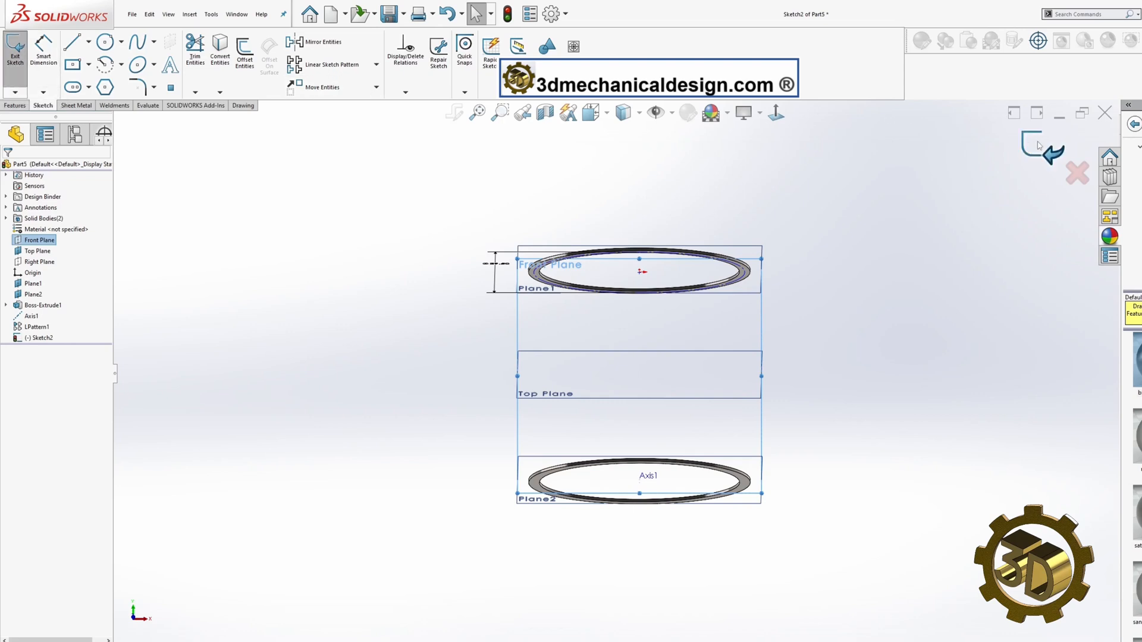
pyautogui.click(16, 92)
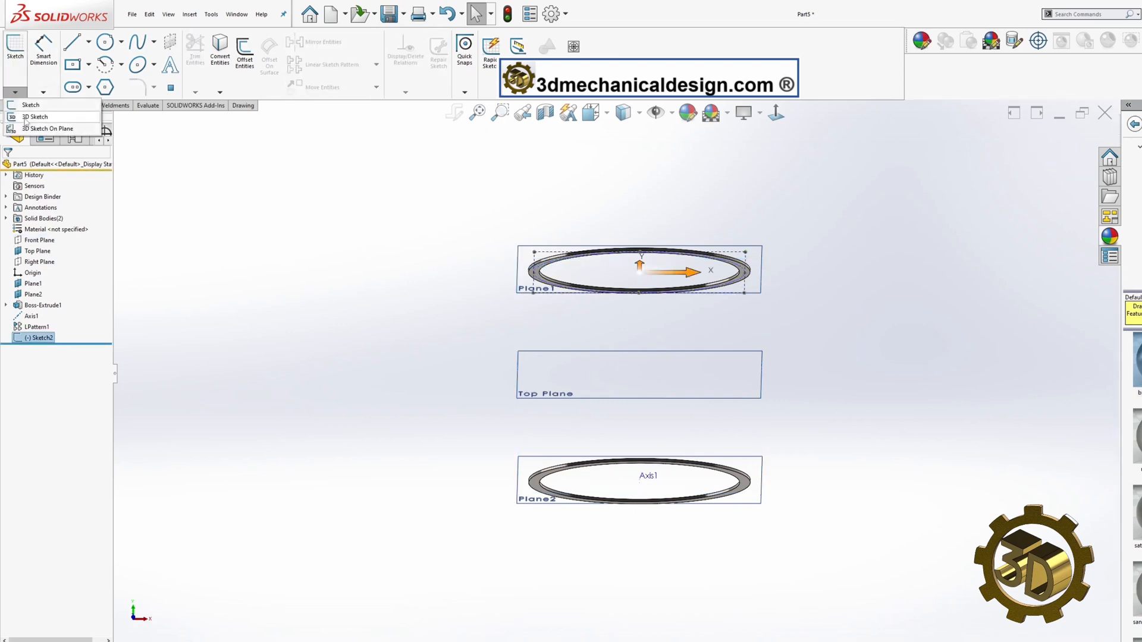
pyautogui.click(24, 116)
# Step: Draw a line from the circle on the upper ring's underside and place its other end on the lower ring's top face
pyautogui.click(72, 42)
pyautogui.scroll(-5, 752, 250)
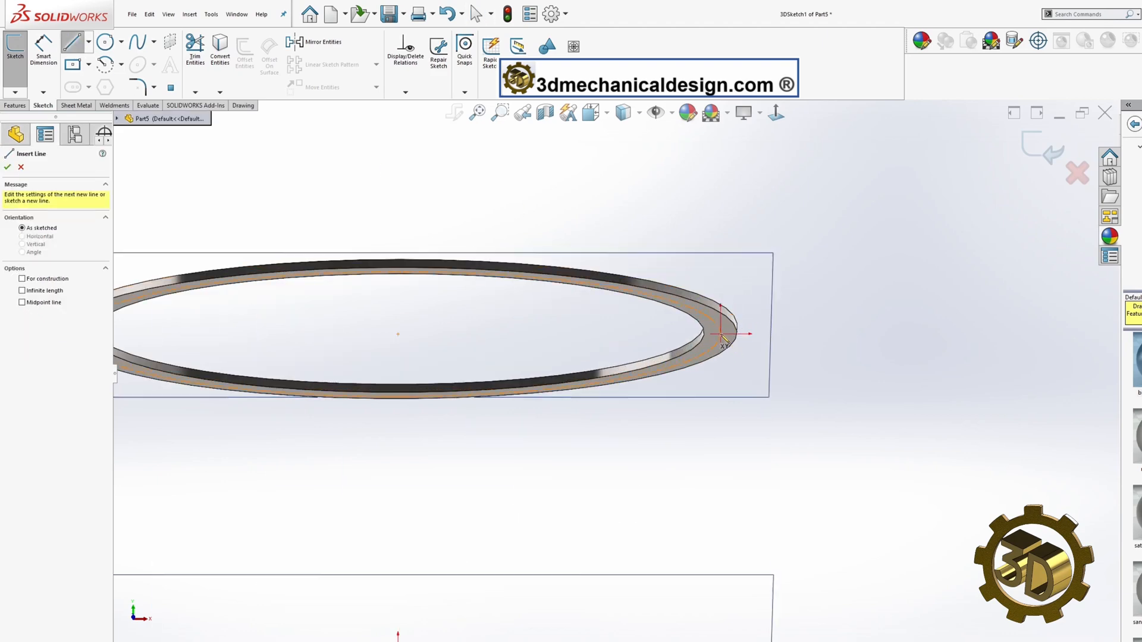
pyautogui.click(722, 335)
pyautogui.scroll(7, 708, 351)
pyautogui.moveTo(643, 405); pyautogui.dragTo(623, 464, button='middle')
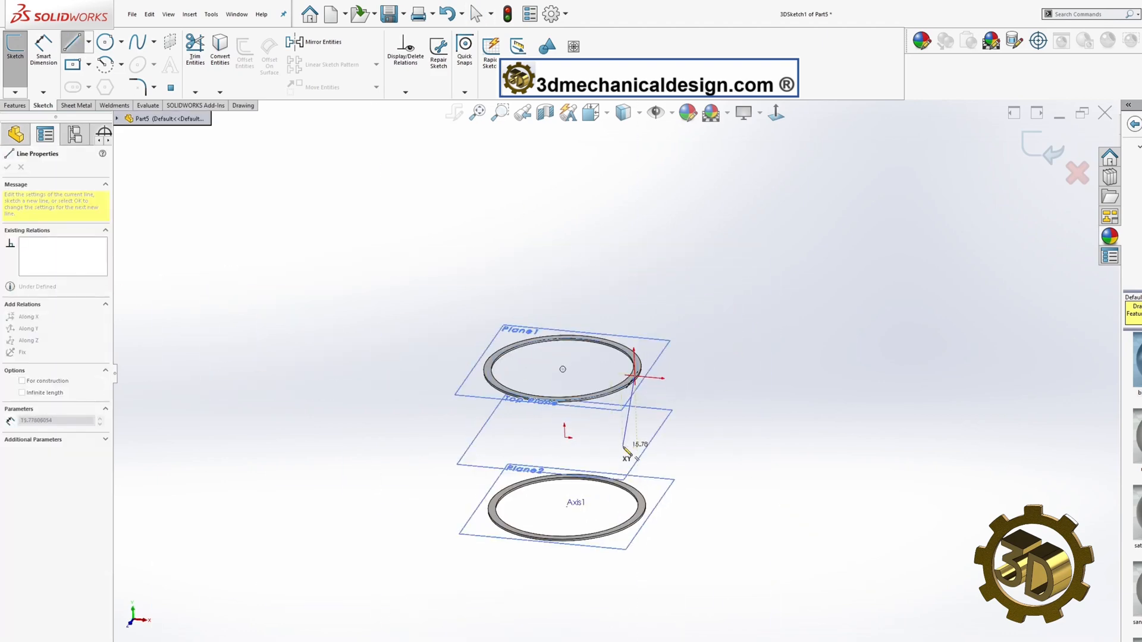
pyautogui.scroll(-5, 562, 523)
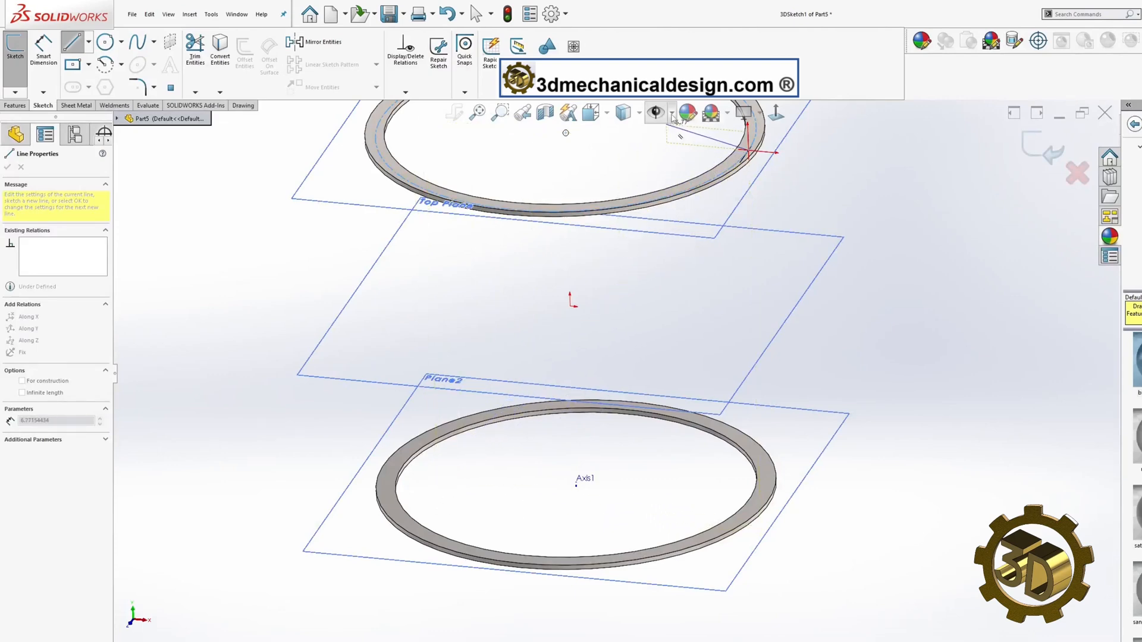
pyautogui.click(672, 113)
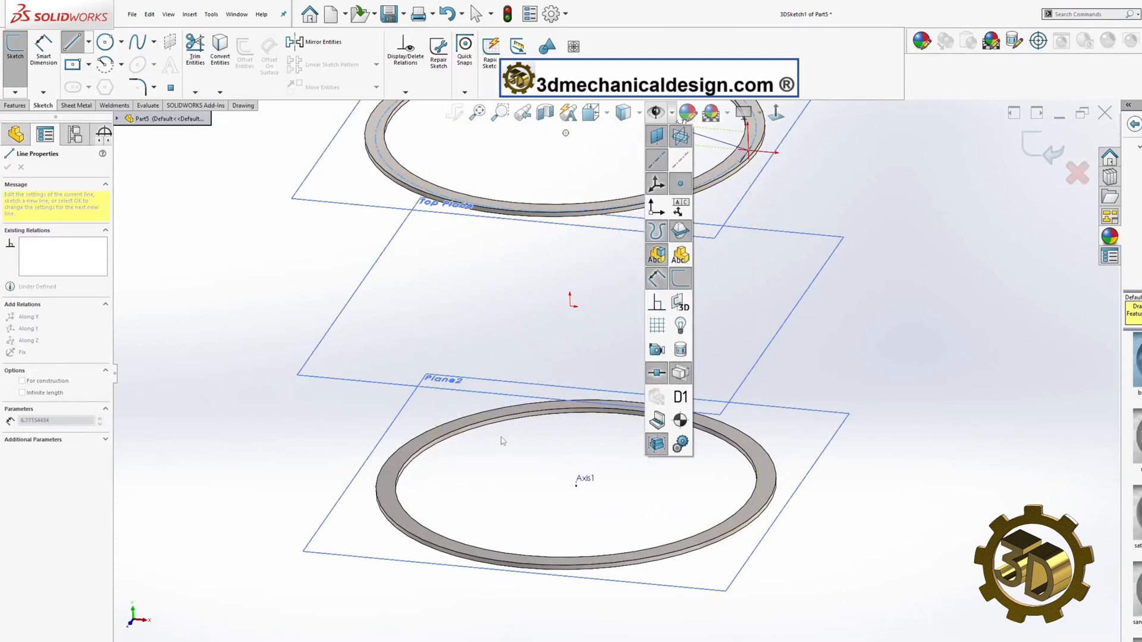
pyautogui.click(514, 464)
pyautogui.press('Escape')
pyautogui.press('Escape')
pyautogui.moveTo(514, 464); pyautogui.dragTo(389, 501)
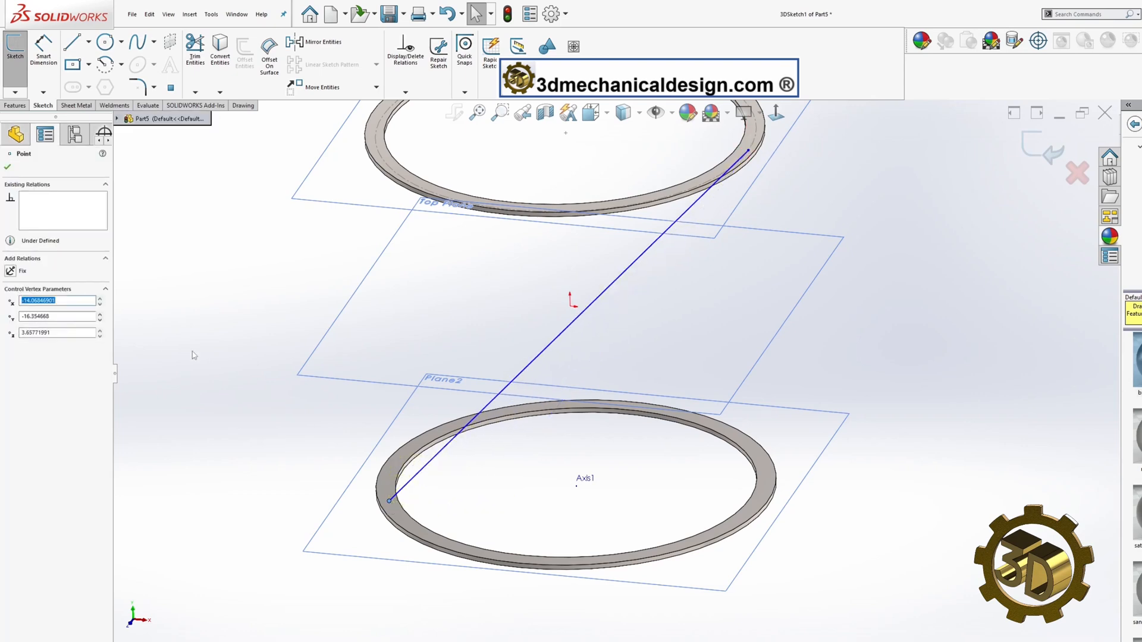
pyautogui.click(9, 167)
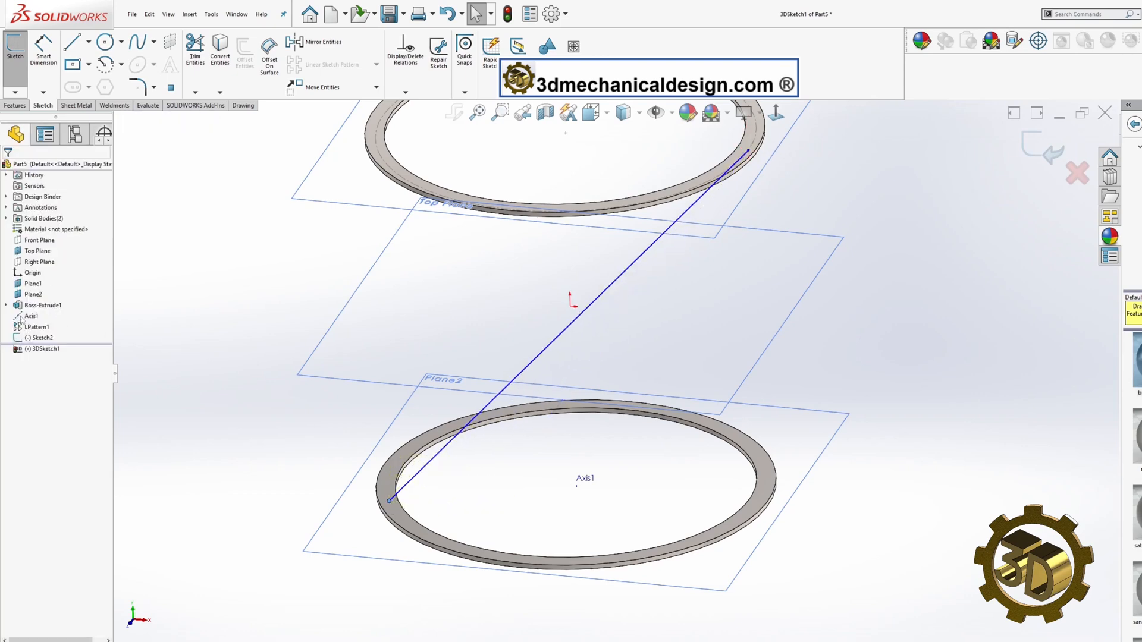
# Step: Make Sketch1 of the Boss-Extrude1 ring visible
pyautogui.click(7, 306)
pyautogui.rightClick(40, 313)
pyautogui.click(49, 296)
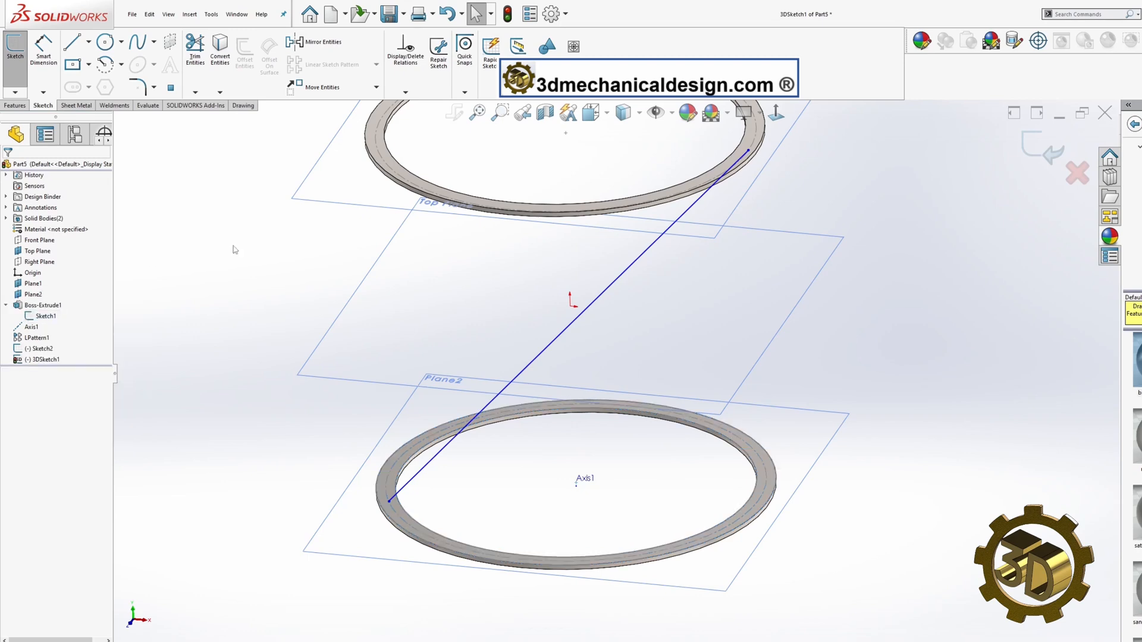
# Step: Make the line's lower endpoint coincident with the middle circle of Sketch1 on the lower ring, and exit the 3D sketch
pyautogui.scroll(-3, 405, 503)
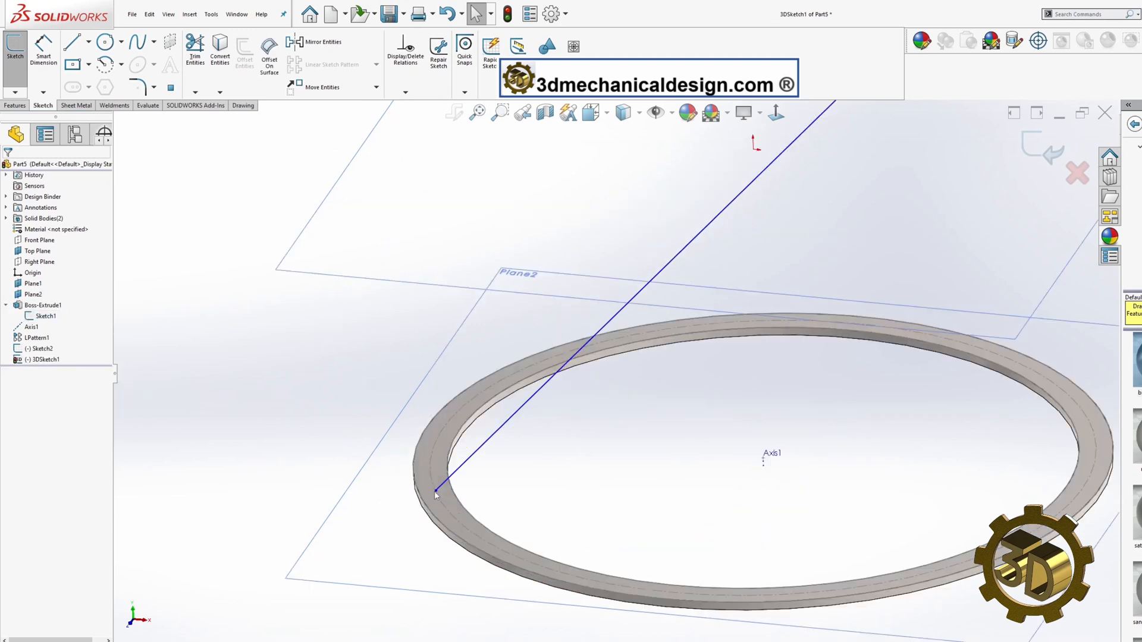
pyautogui.click(435, 491)
pyautogui.keyDown('ctrl'); pyautogui.click(435, 489); pyautogui.keyUp('ctrl')
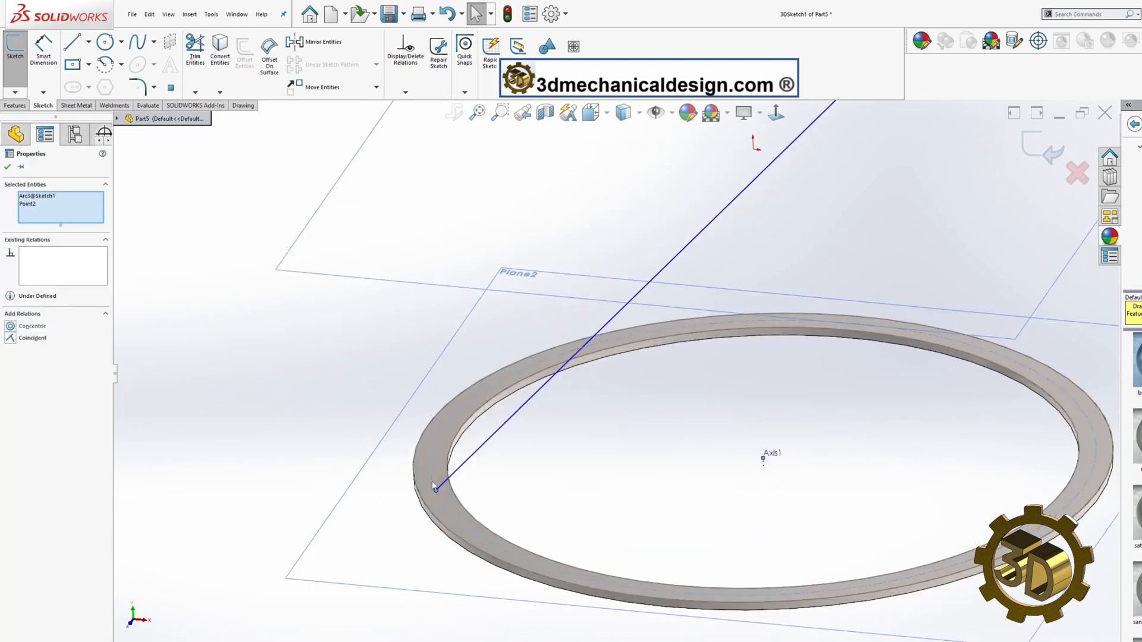
pyautogui.click(11, 338)
pyautogui.scroll(5, 601, 330)
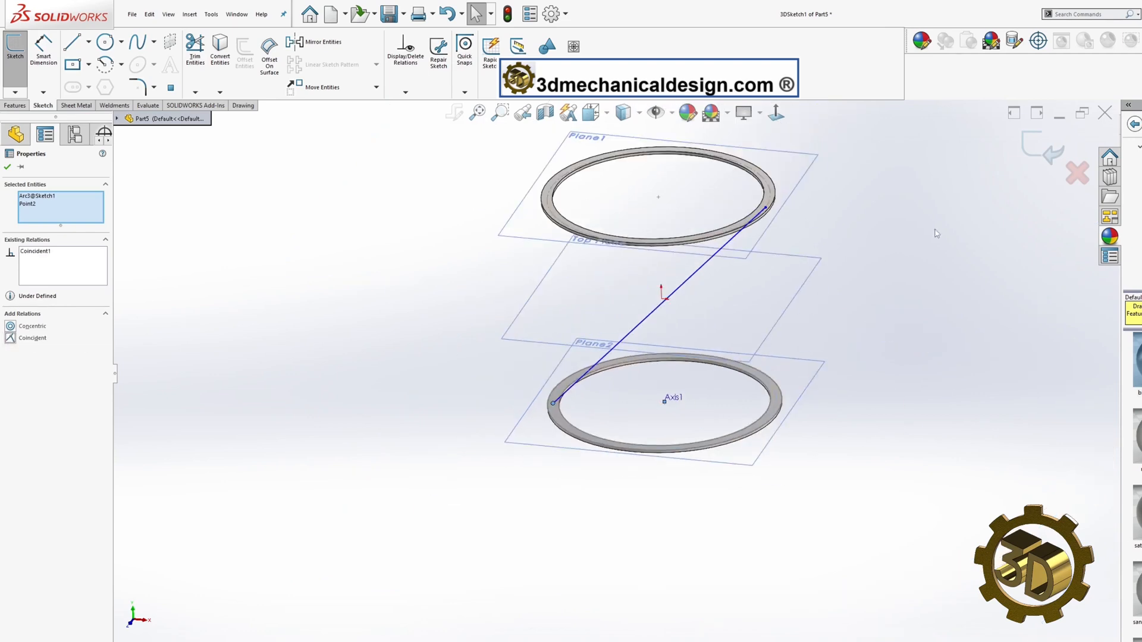
pyautogui.click(1032, 149)
# Step: Edit the 3D sketch, move the line's lower endpoint along the ring to about X -10.86, Z 9.98, and exit the sketch
pyautogui.moveTo(790, 229)
pyautogui.mouseDown(button='middle')
pyautogui.moveTo(669, 339)
pyautogui.moveTo(713, 397)
pyautogui.moveTo(709, 339)
pyautogui.moveTo(829, 309)
pyautogui.moveTo(805, 355)
pyautogui.mouseUp(button='middle')
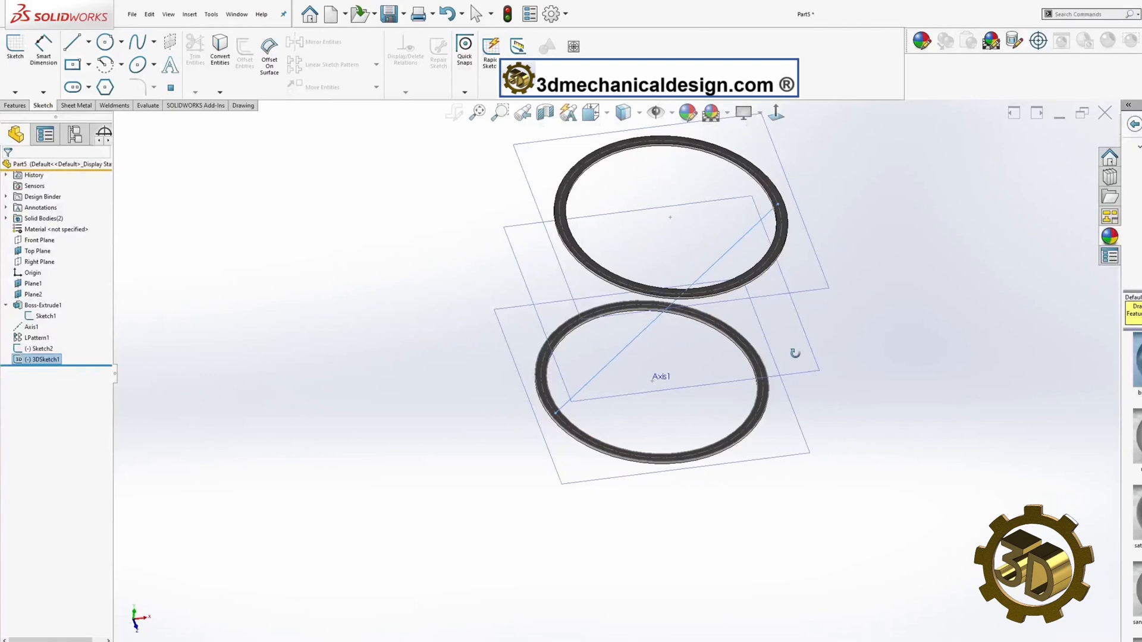
pyautogui.scroll(-5, 571, 412)
pyautogui.rightClick(35, 361)
pyautogui.click(42, 333)
pyautogui.moveTo(553, 409); pyautogui.dragTo(619, 459)
pyautogui.scroll(3, 542, 348)
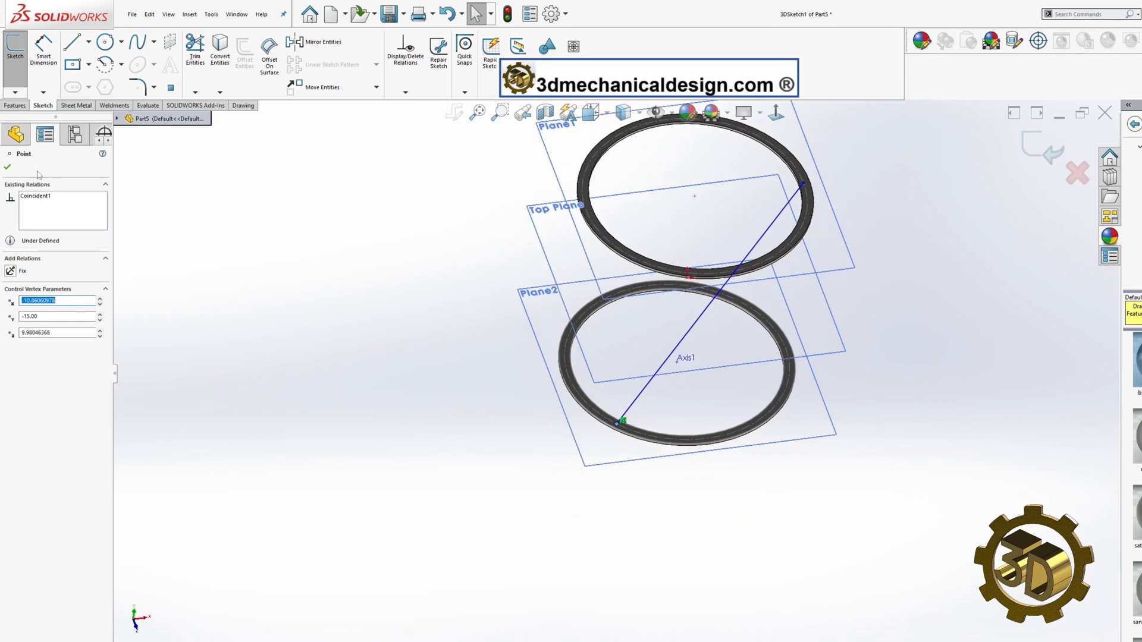
pyautogui.click(8, 168)
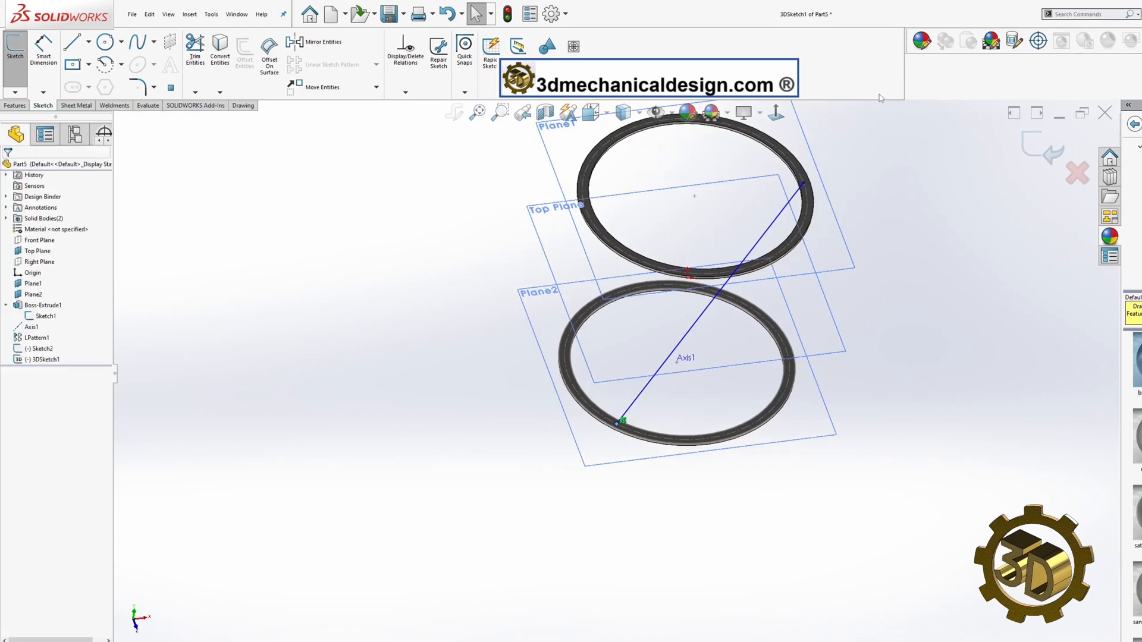
pyautogui.click(85, 106)
pyautogui.click(114, 106)
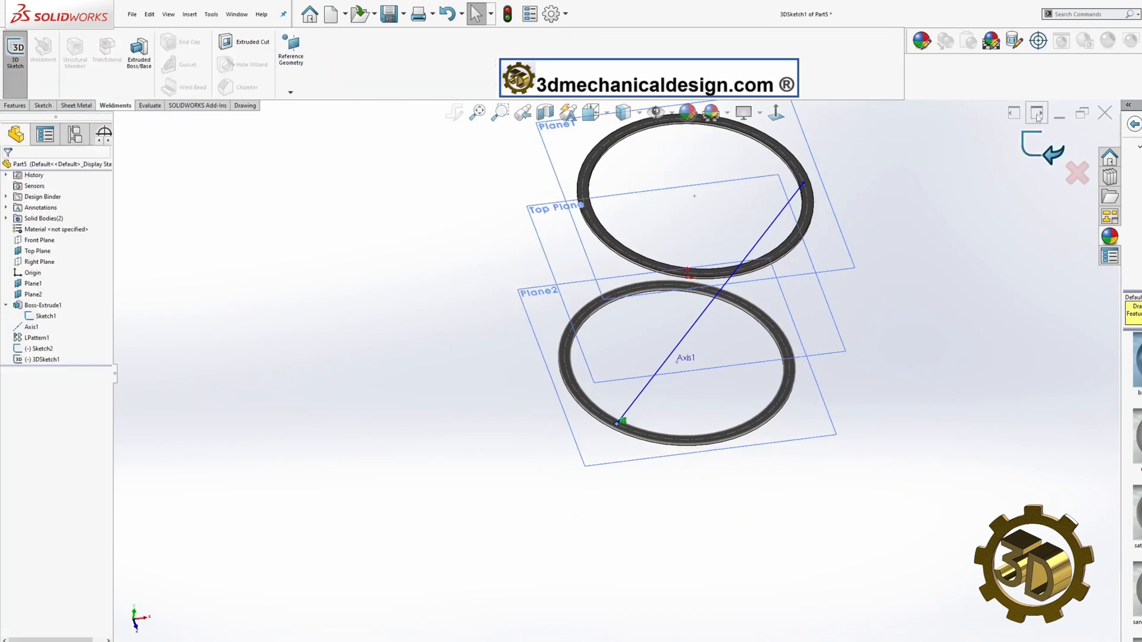
pyautogui.click(1029, 149)
# Step: Create a STANDARD ANSI structural member, type ROUND BAR, size RB-0.75, along the 3D sketch line
pyautogui.click(84, 63)
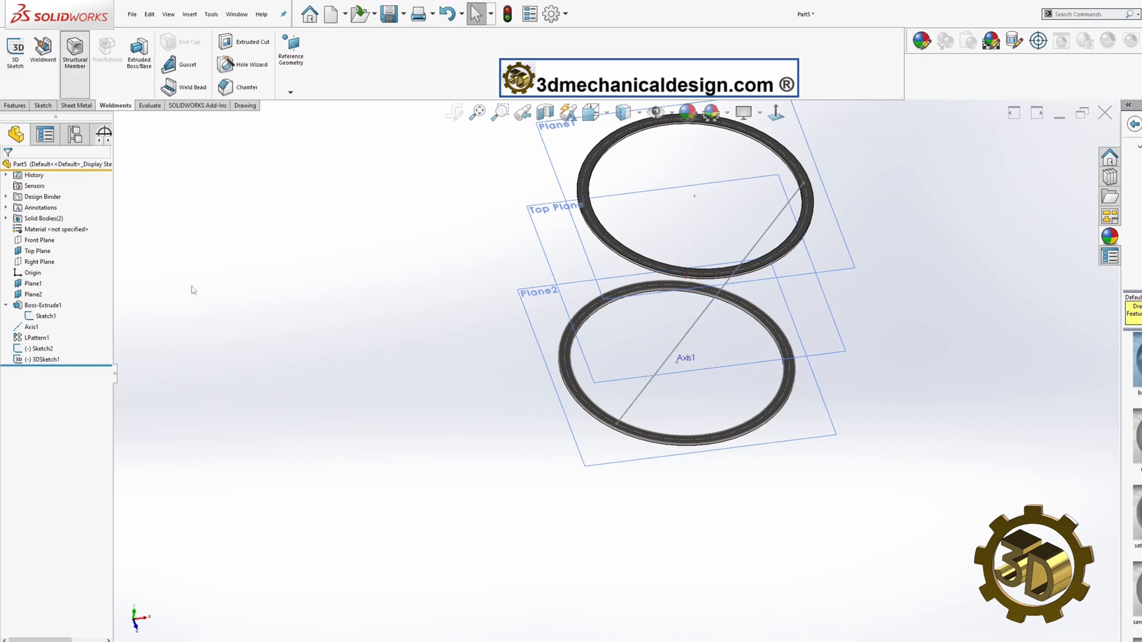
pyautogui.click(79, 257)
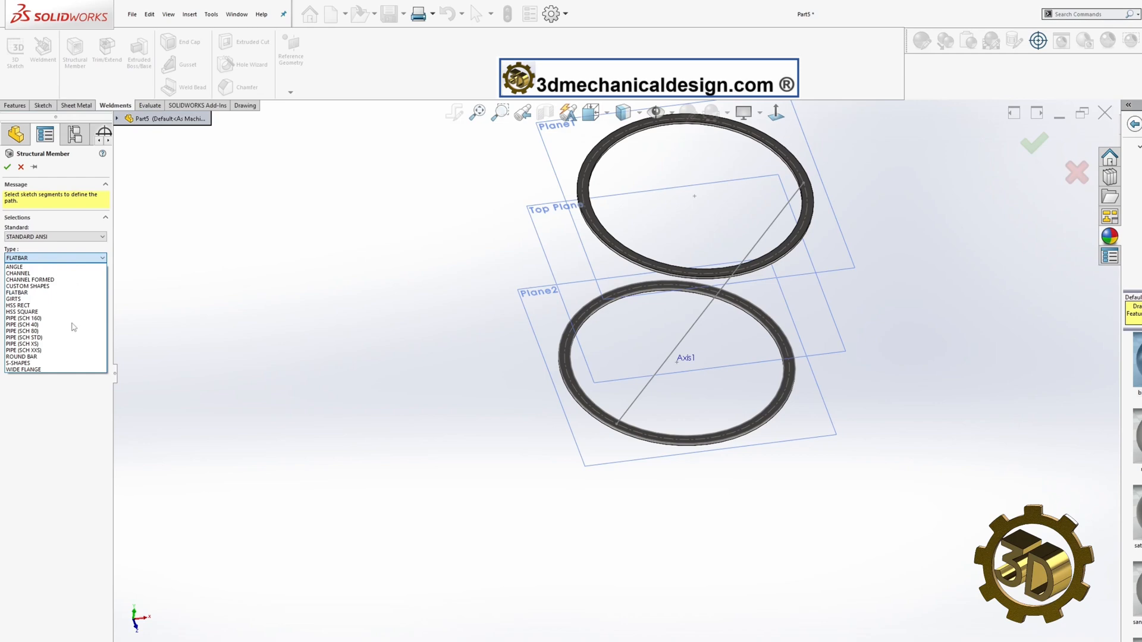
pyautogui.click(73, 357)
pyautogui.click(75, 282)
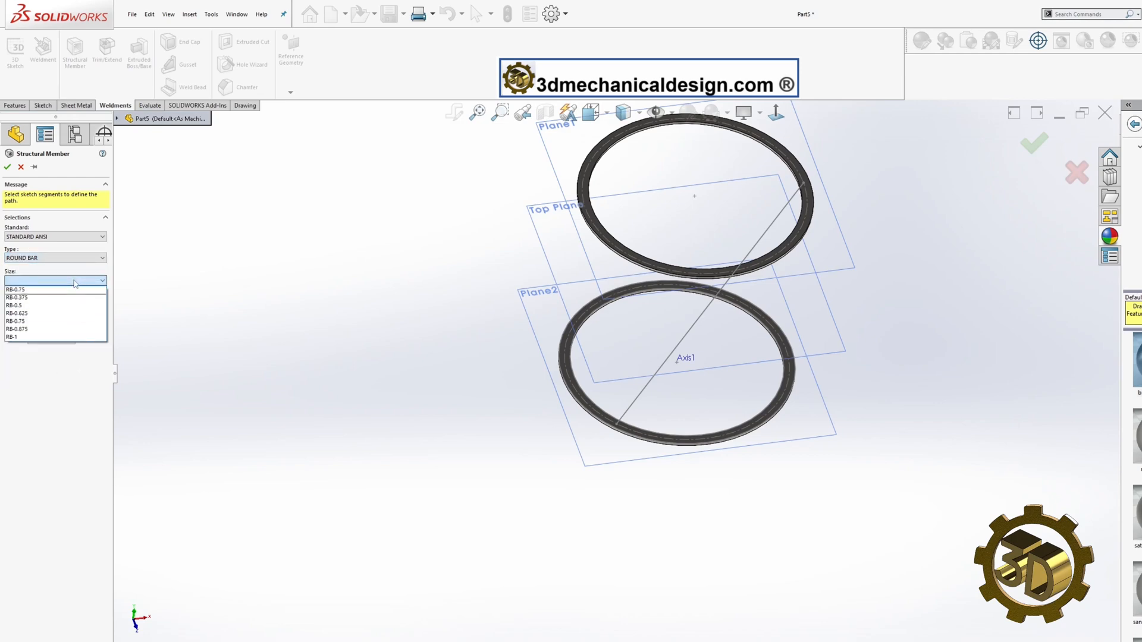
pyautogui.click(51, 322)
pyautogui.click(700, 319)
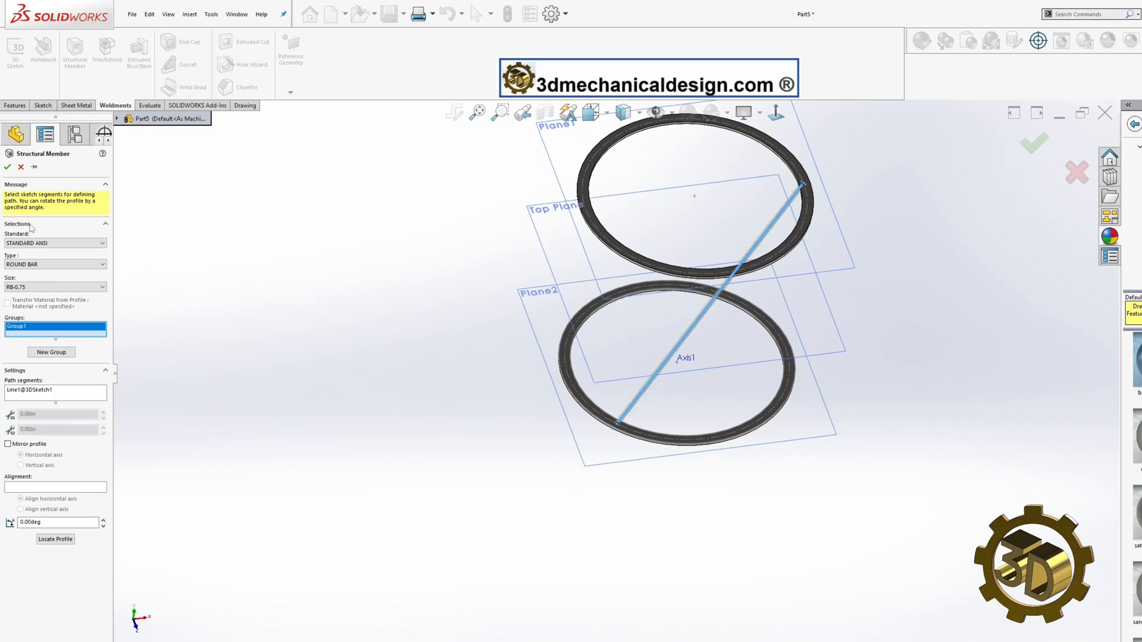
pyautogui.click(7, 168)
# Step: Start a Trim/Extend operation with the round bar as the body to be trimmed
pyautogui.moveTo(654, 297); pyautogui.dragTo(711, 402, button='middle')
pyautogui.scroll(-6, 712, 403)
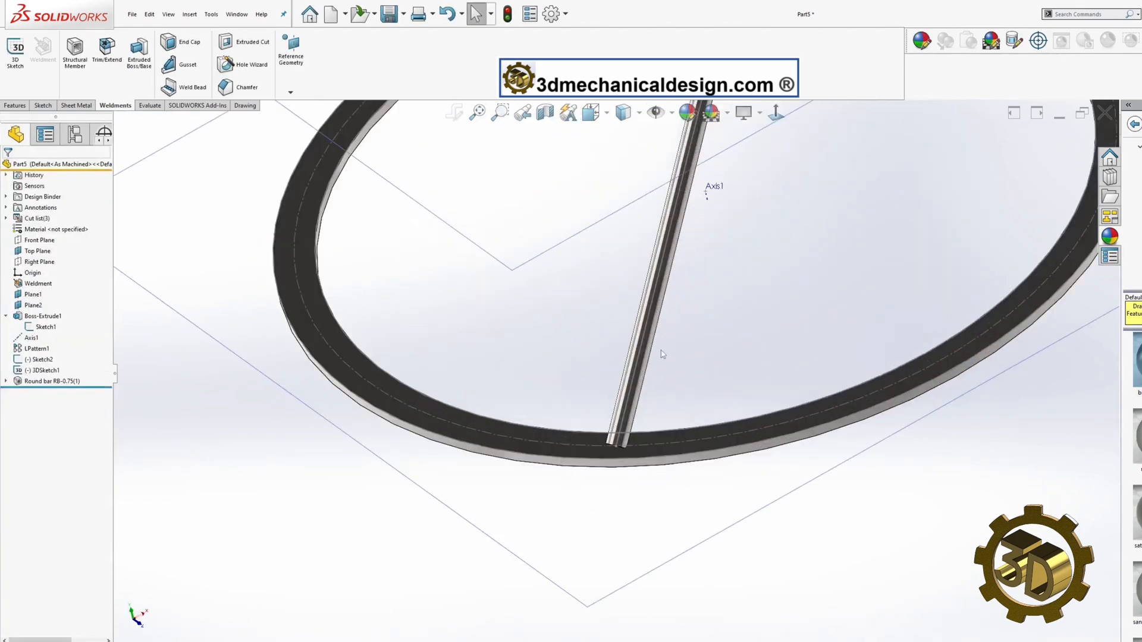
pyautogui.moveTo(643, 362)
pyautogui.mouseDown(button='middle')
pyautogui.moveTo(543, 354)
pyautogui.moveTo(628, 369)
pyautogui.mouseUp(button='middle')
pyautogui.scroll(6, 474, 328)
pyautogui.keyDown('ctrl'); pyautogui.moveTo(725, 220); pyautogui.dragTo(686, 274, button='middle'); pyautogui.keyUp('ctrl')
pyautogui.scroll(-2, 688, 277)
pyautogui.click(107, 51)
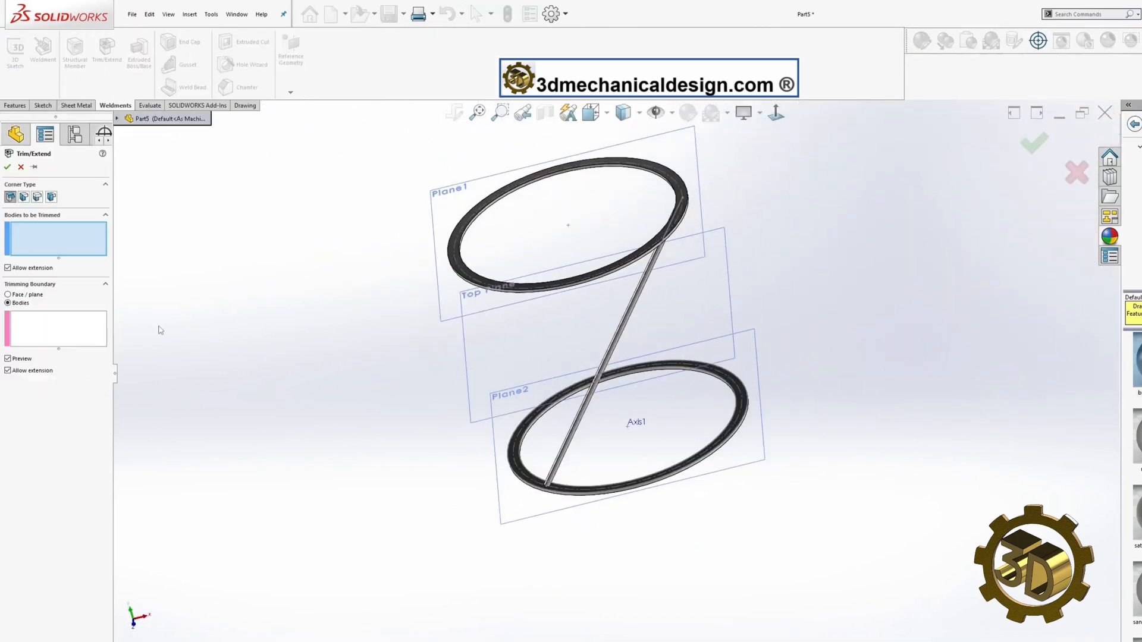
pyautogui.click(627, 326)
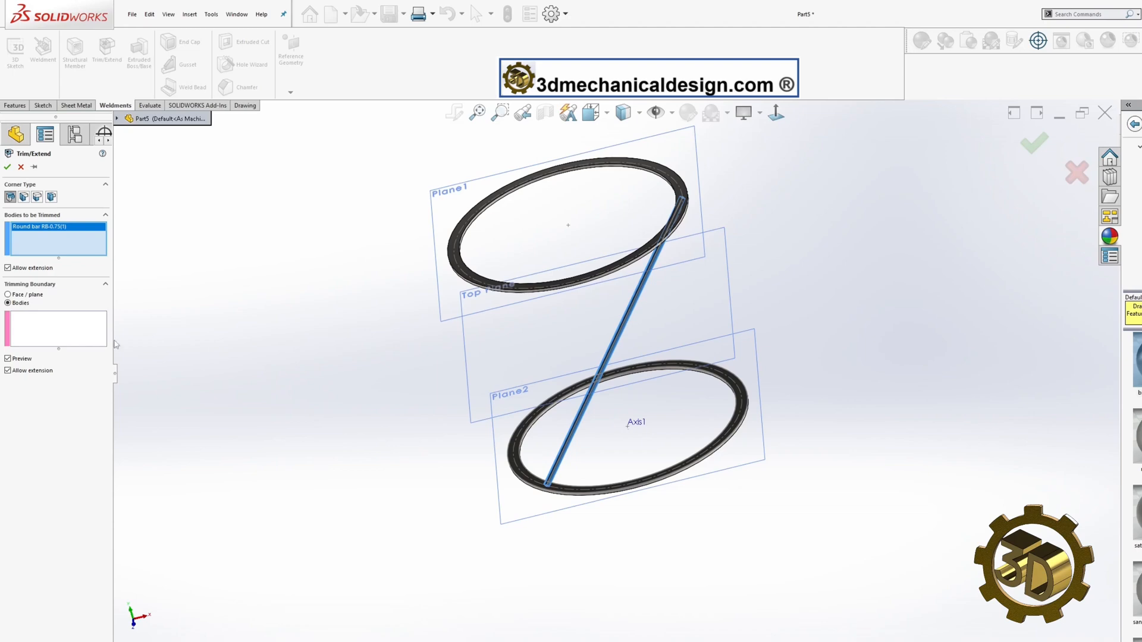
pyautogui.click(28, 333)
# Step: Trim the round bar with face boundaries, using the lower ring's top face and the upper ring's underside
pyautogui.scroll(-4, 565, 480)
pyautogui.click(509, 372)
pyautogui.scroll(-3, 545, 361)
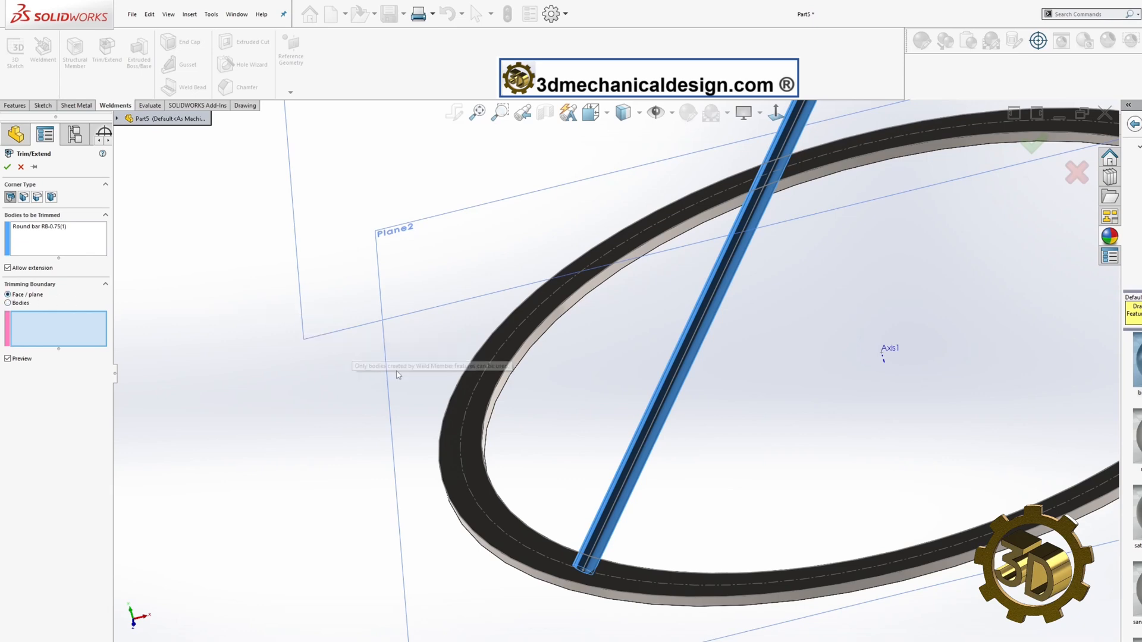
pyautogui.click(476, 420)
pyautogui.scroll(3, 479, 420)
pyautogui.scroll(4, 515, 410)
pyautogui.moveTo(641, 293); pyautogui.dragTo(515, 190, button='middle')
pyautogui.scroll(-5, 706, 211)
pyautogui.click(700, 222)
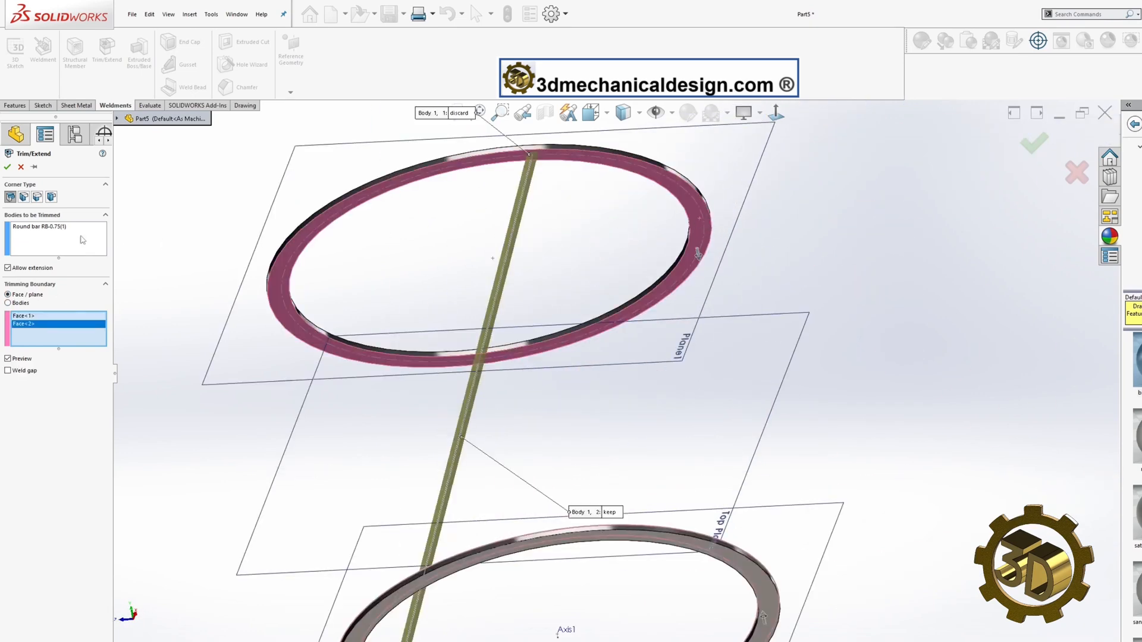
pyautogui.click(8, 167)
# Step: Circular-pattern the trimmed round bar body about Axis1 with 16 equally spaced instances over 360 degrees
pyautogui.hotkey('ctrl', '7')
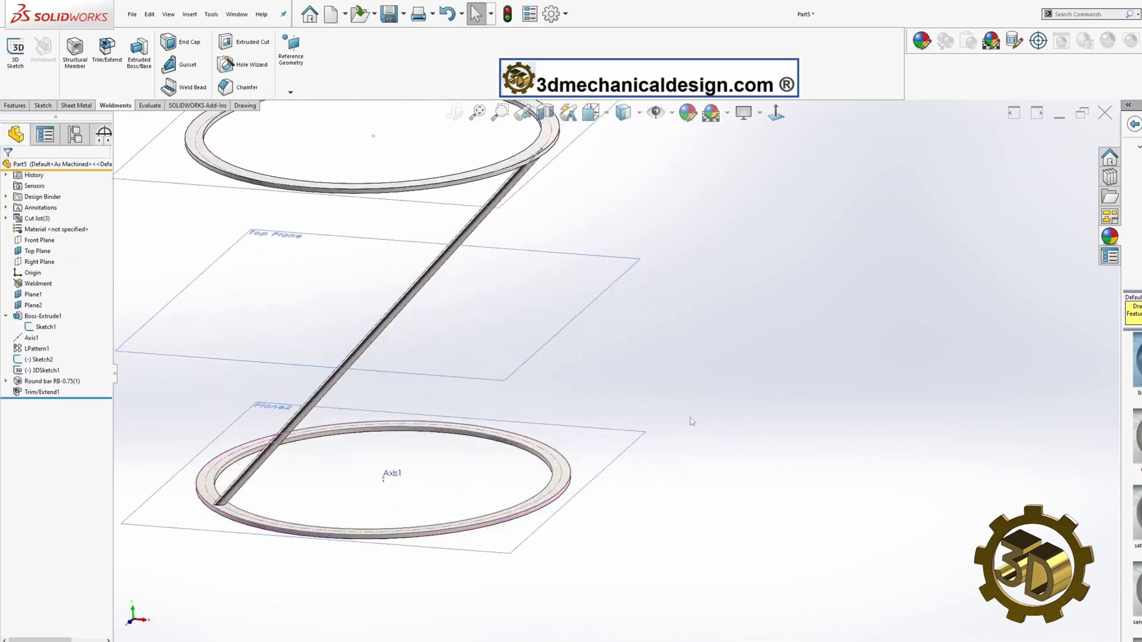
pyautogui.scroll(-4, 508, 276)
pyautogui.click(24, 338)
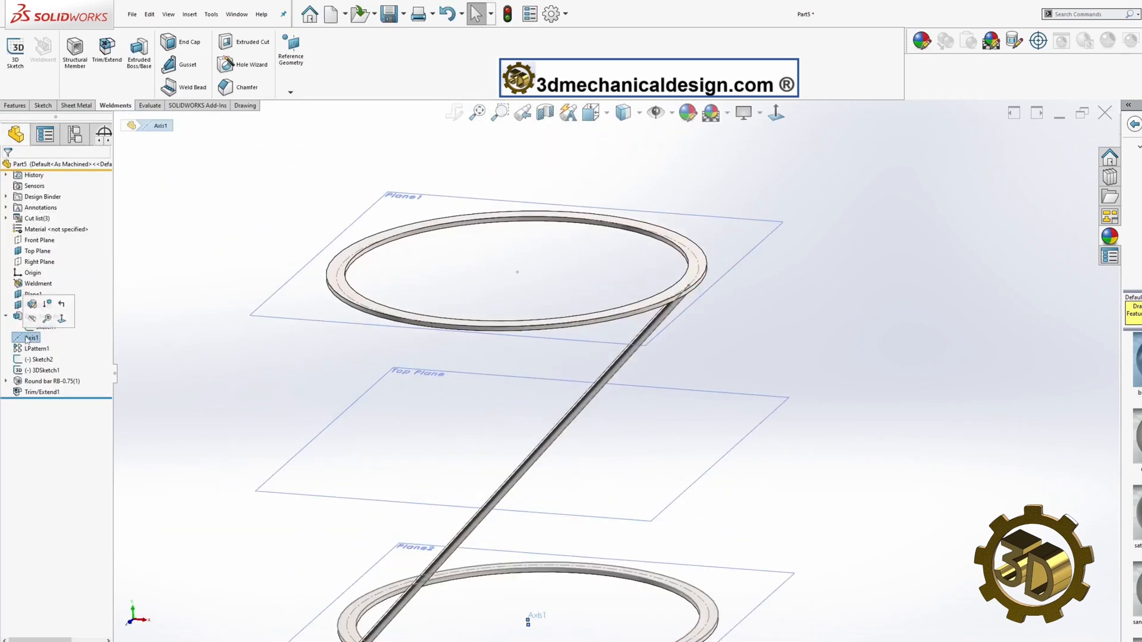
pyautogui.press('z')
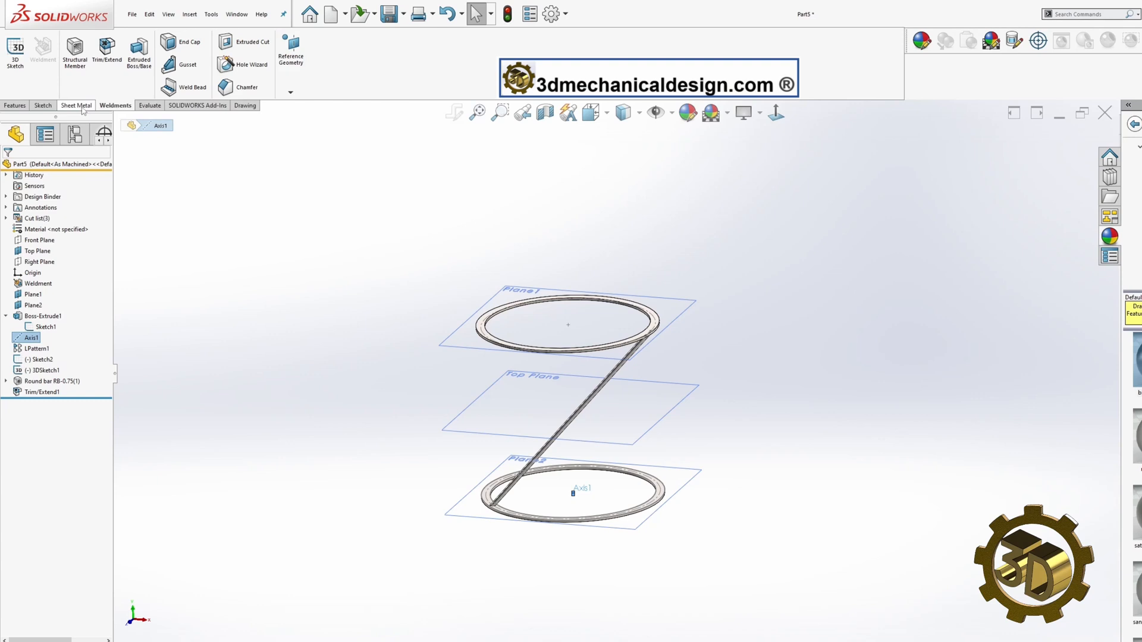
pyautogui.click(15, 105)
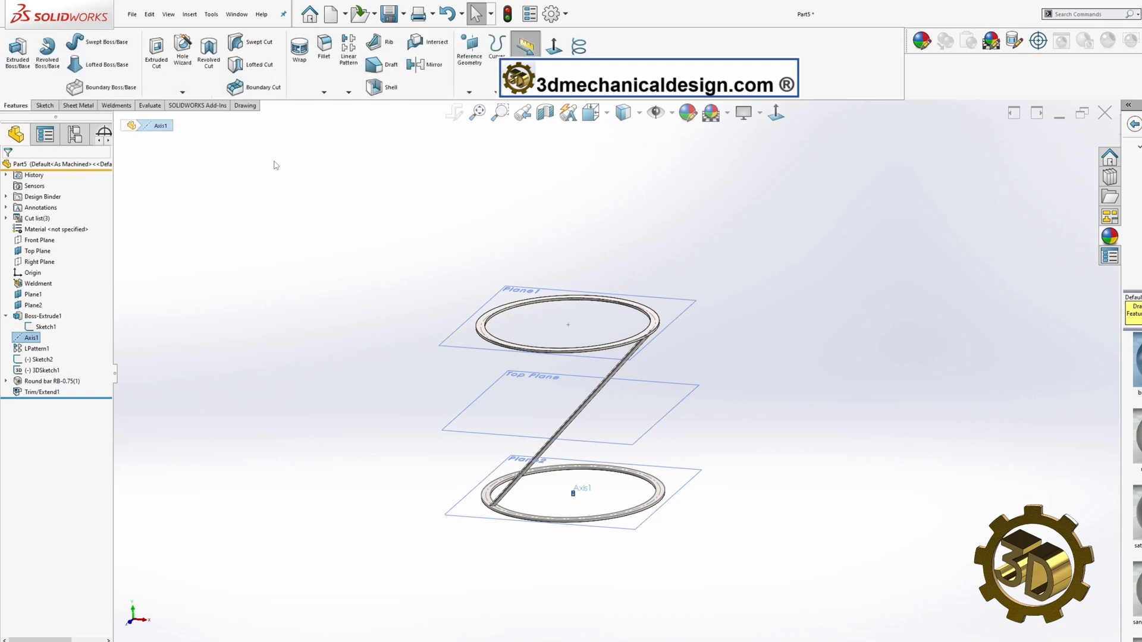
pyautogui.click(350, 93)
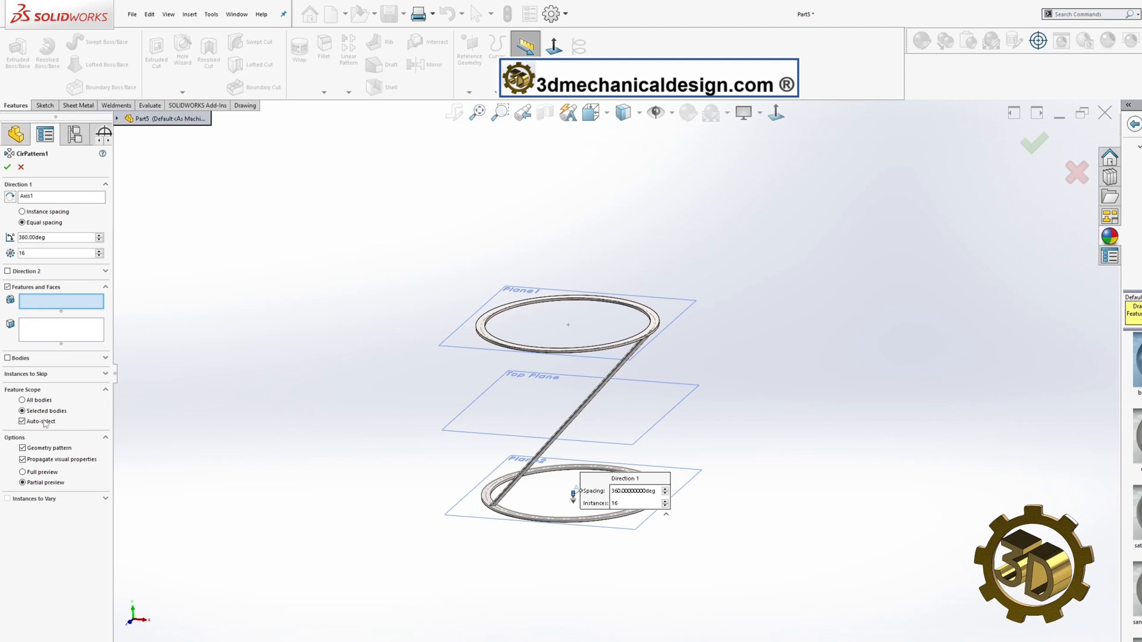
pyautogui.click(11, 358)
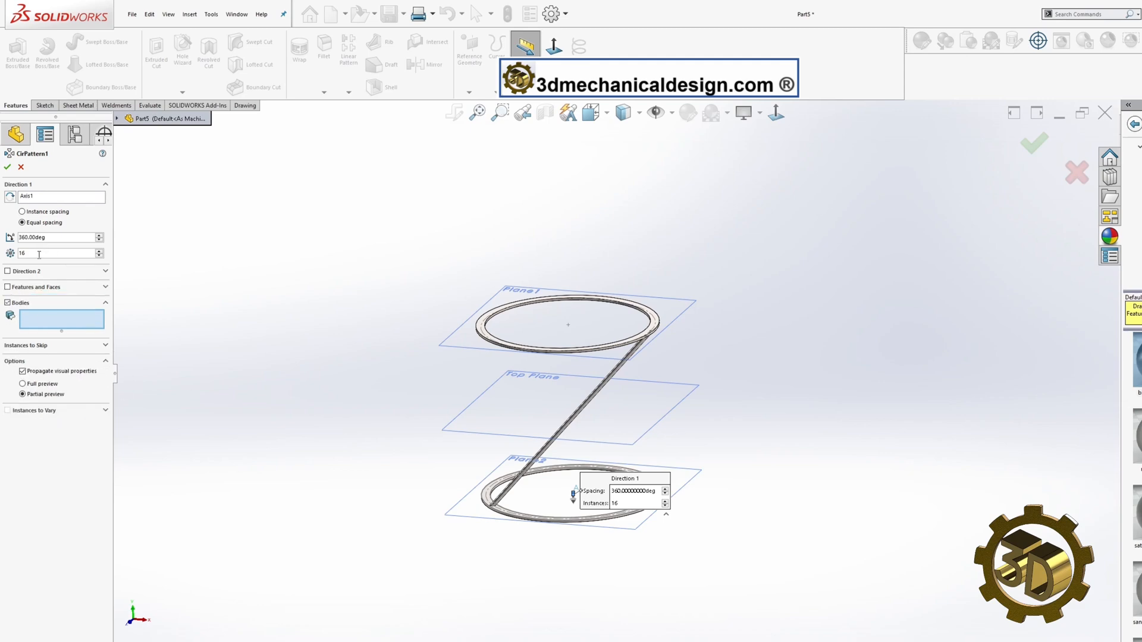
pyautogui.click(589, 411)
pyautogui.moveTo(488, 400); pyautogui.dragTo(867, 561, button='middle')
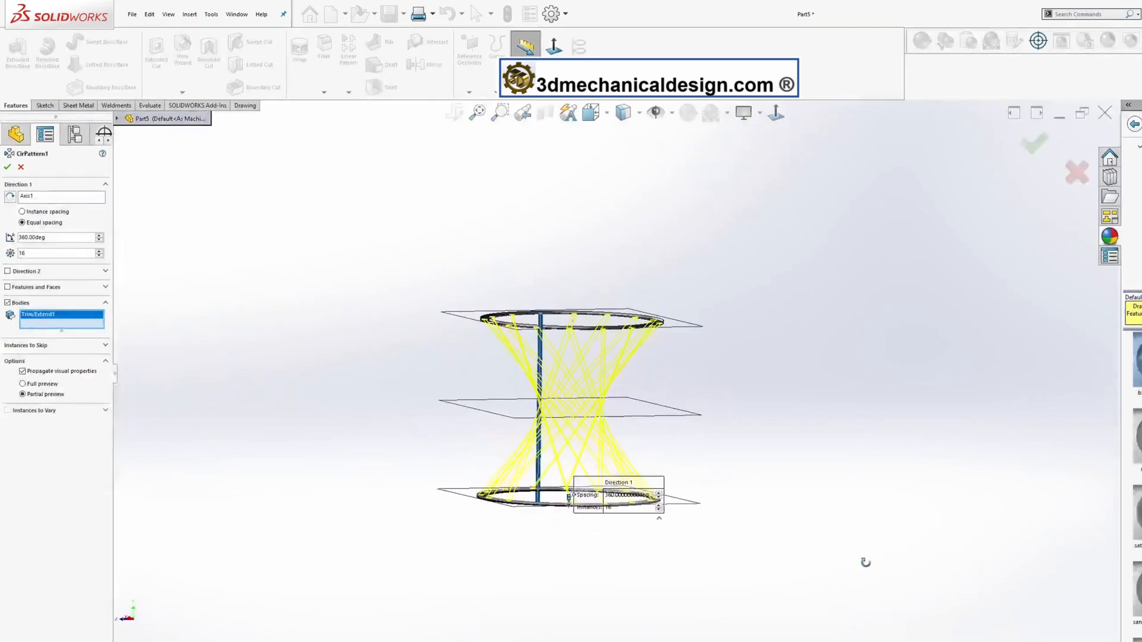
pyautogui.click(7, 168)
# Step: On the Top Plane, sketch two concentric circles centred on the origin with radii of about 4.9 in and 4.3 in
pyautogui.moveTo(628, 424); pyautogui.dragTo(688, 265, button='middle')
pyautogui.click(636, 396)
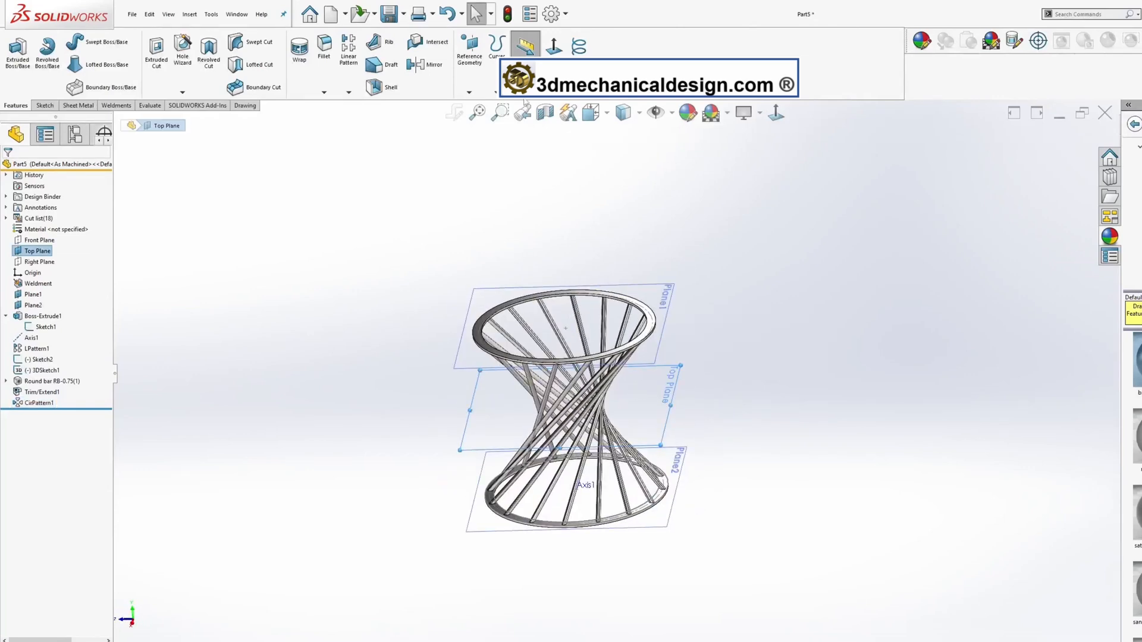
pyautogui.click(554, 46)
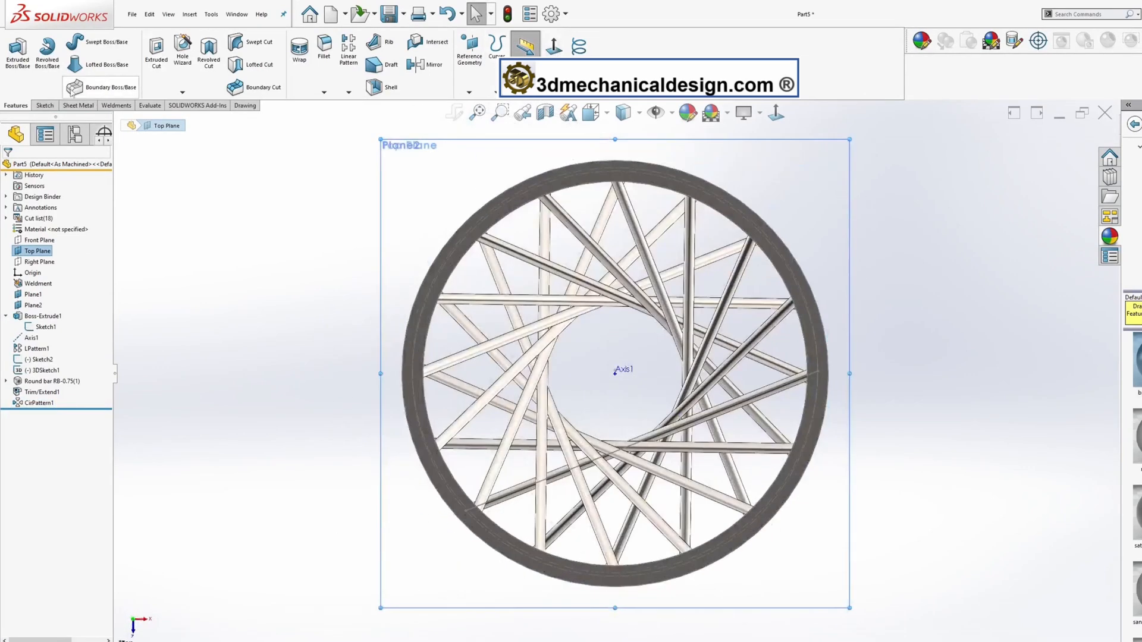
pyautogui.click(45, 106)
pyautogui.click(14, 48)
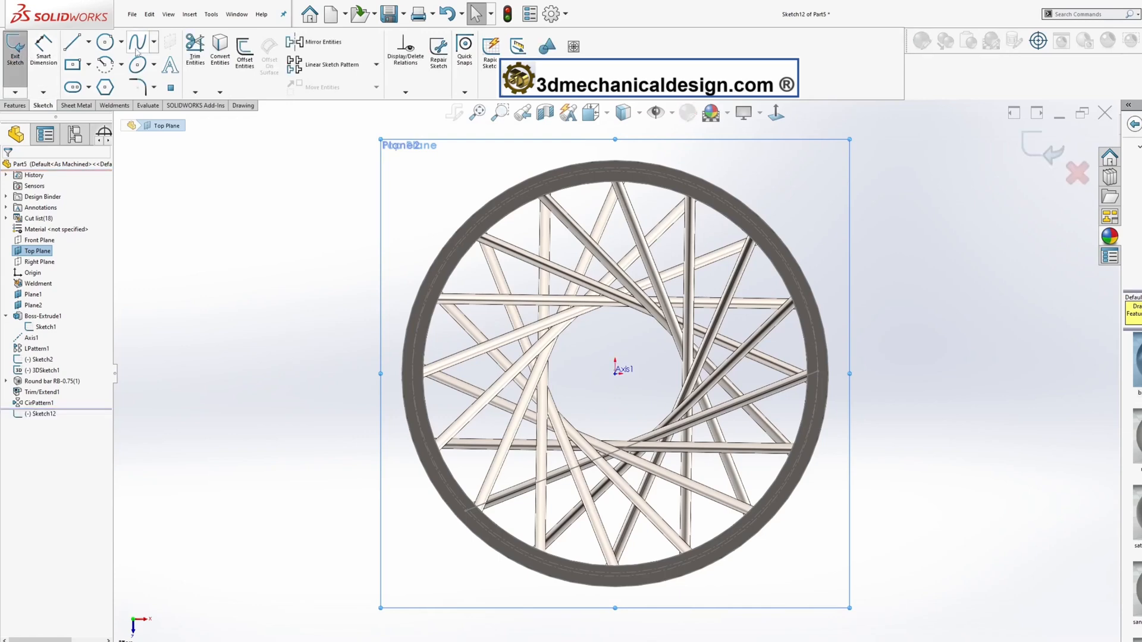
pyautogui.click(105, 43)
pyautogui.click(615, 374)
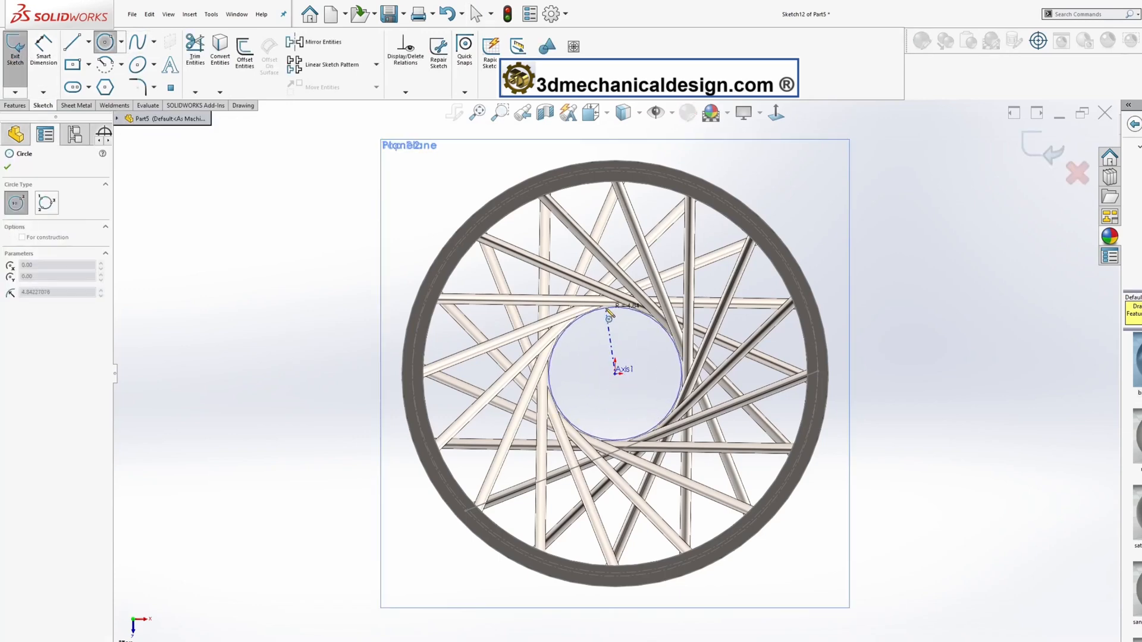
pyautogui.click(608, 308)
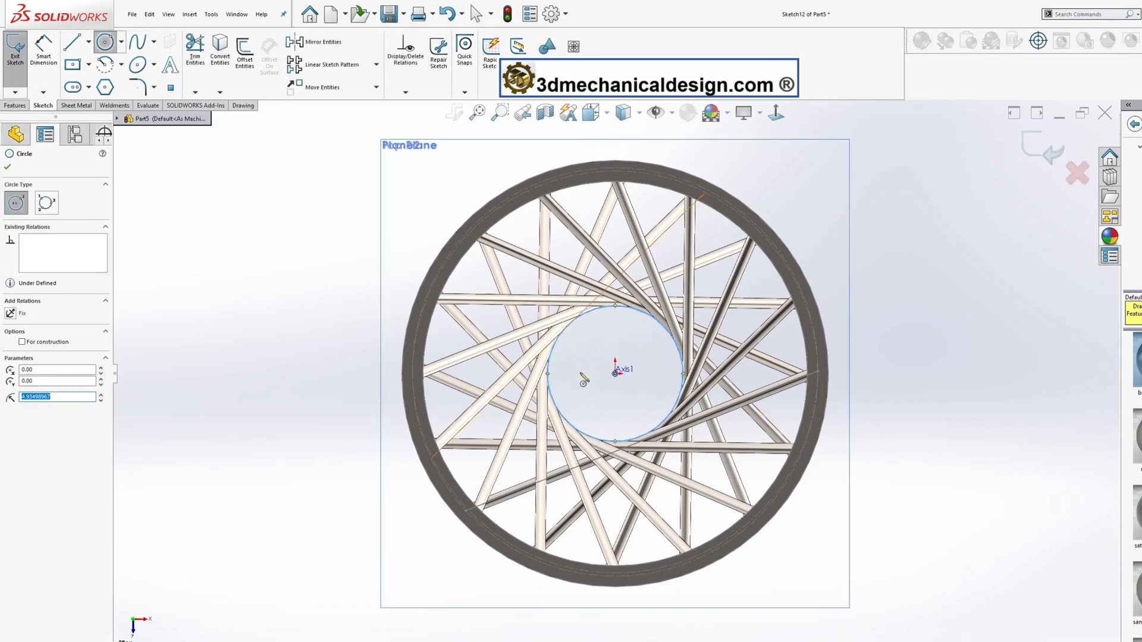
pyautogui.click(615, 373)
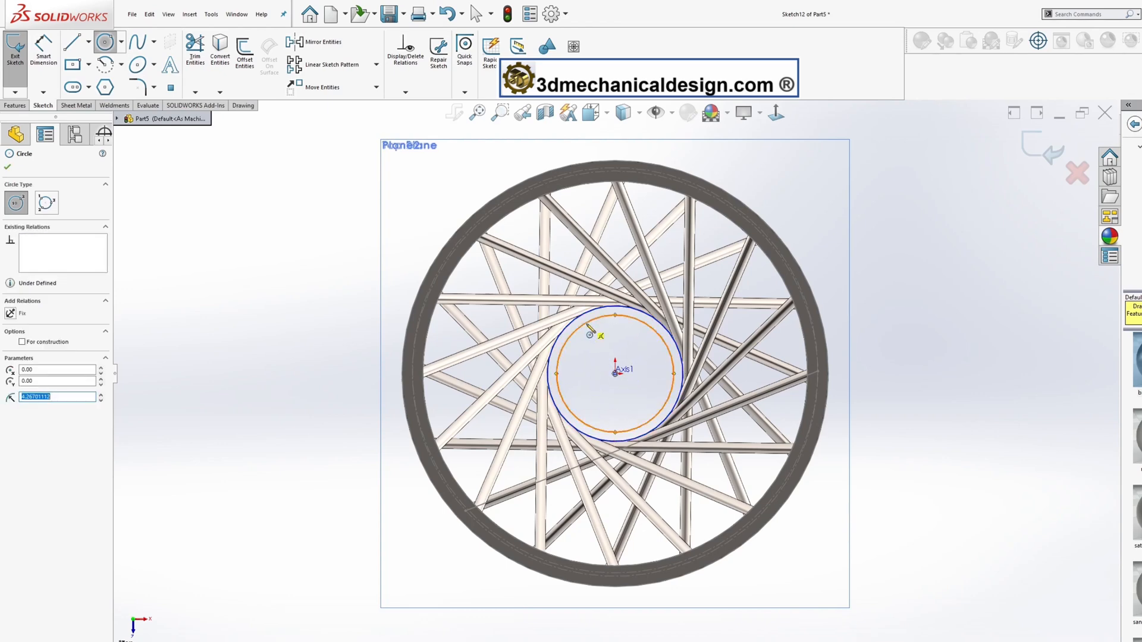
# Step: Extrude the area between the two circles 0.375 in with the Mid Plane end condition, unmerged, and hide all reference planes and axes
pyautogui.click(16, 107)
pyautogui.click(27, 56)
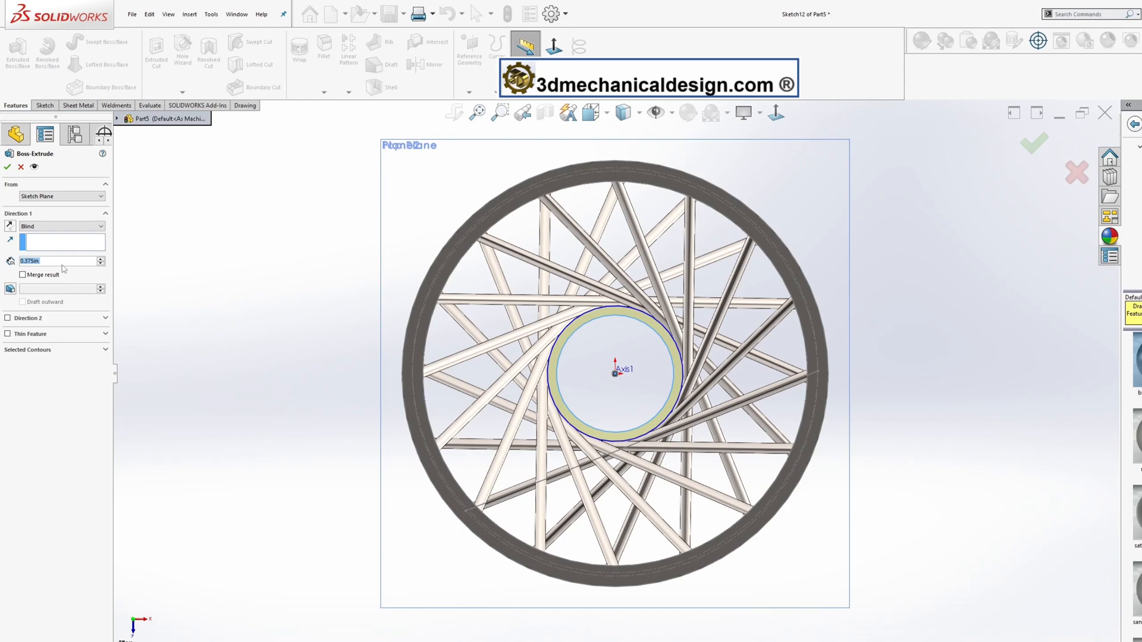
pyautogui.click(64, 227)
pyautogui.click(47, 280)
pyautogui.moveTo(384, 351); pyautogui.dragTo(519, 270, button='middle')
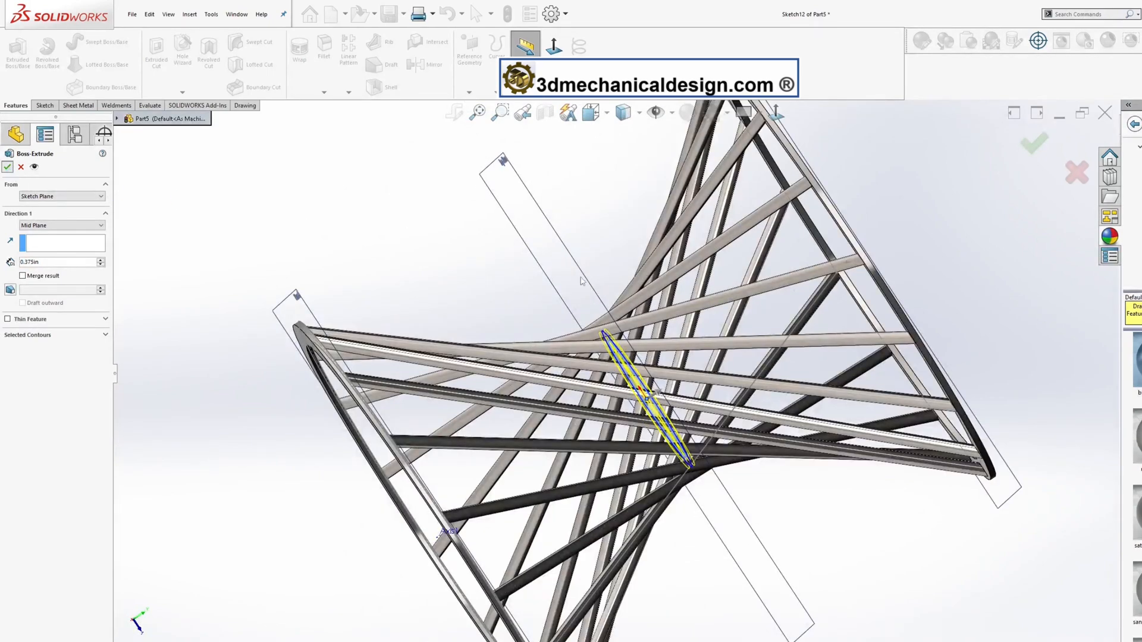
pyautogui.press('Return')
pyautogui.click(659, 114)
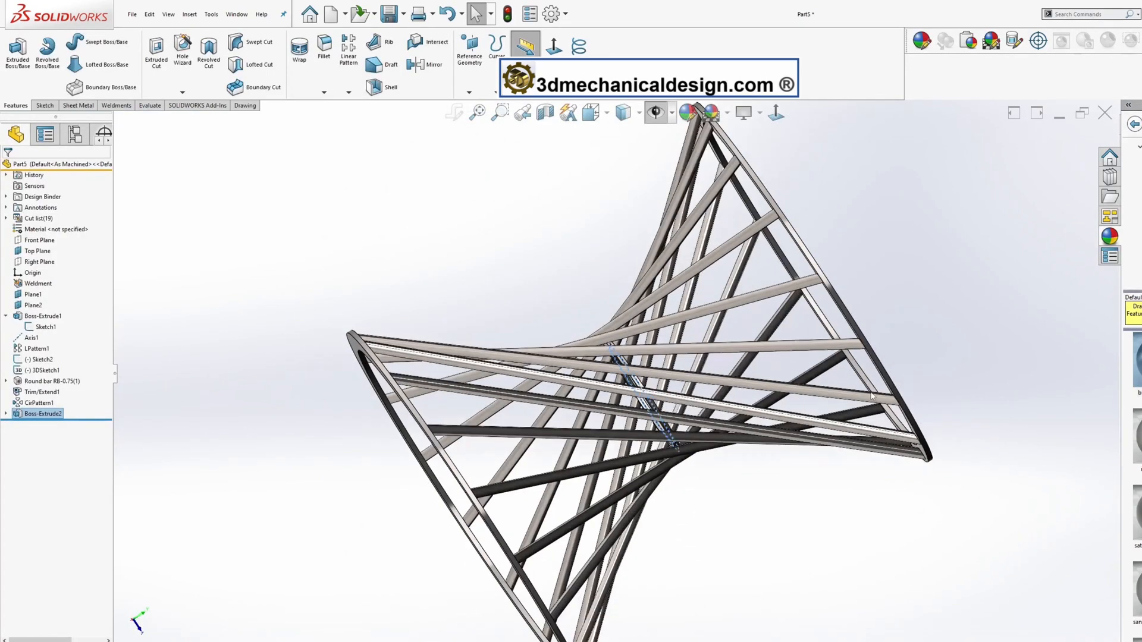
pyautogui.click(954, 465)
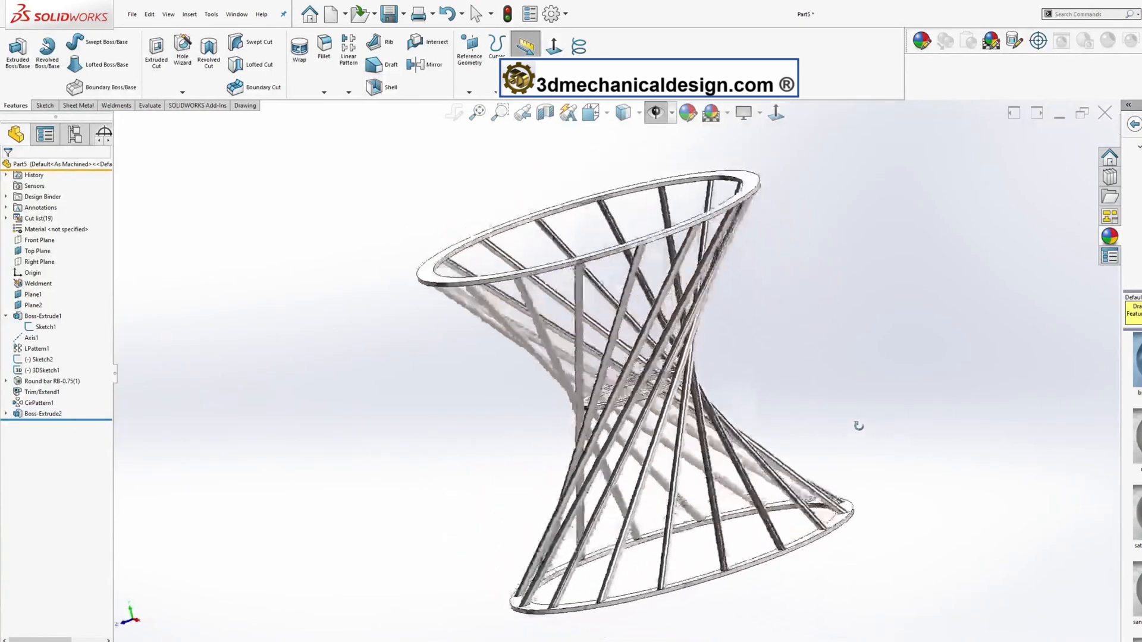